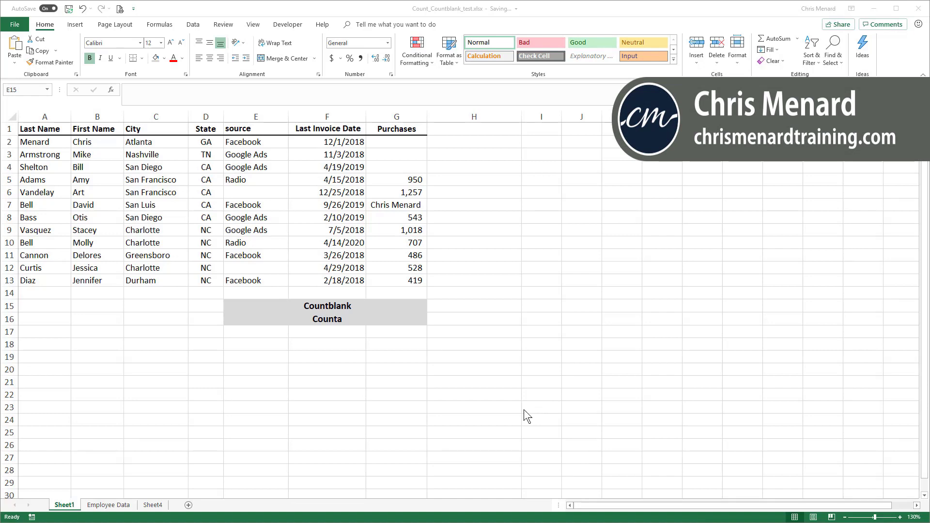
# Enter =COUNTBLANK(E2:E13) in E15 to count the 2 blank source entries
pyautogui.click(249, 306)
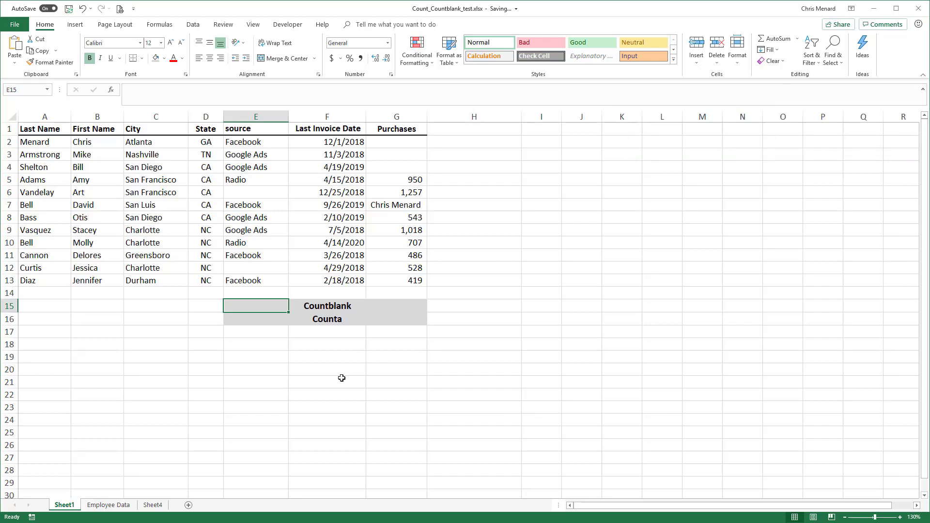
pyautogui.write('=c')
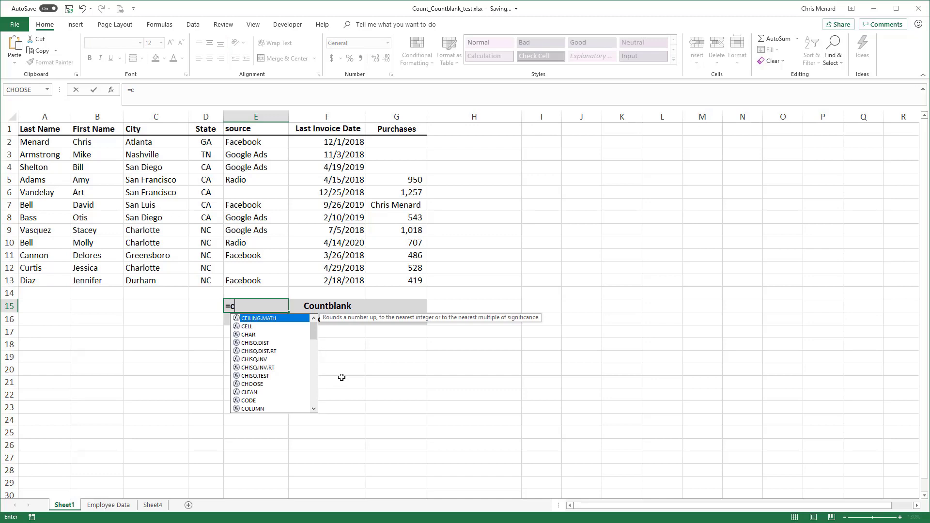
pyautogui.write('ountb')
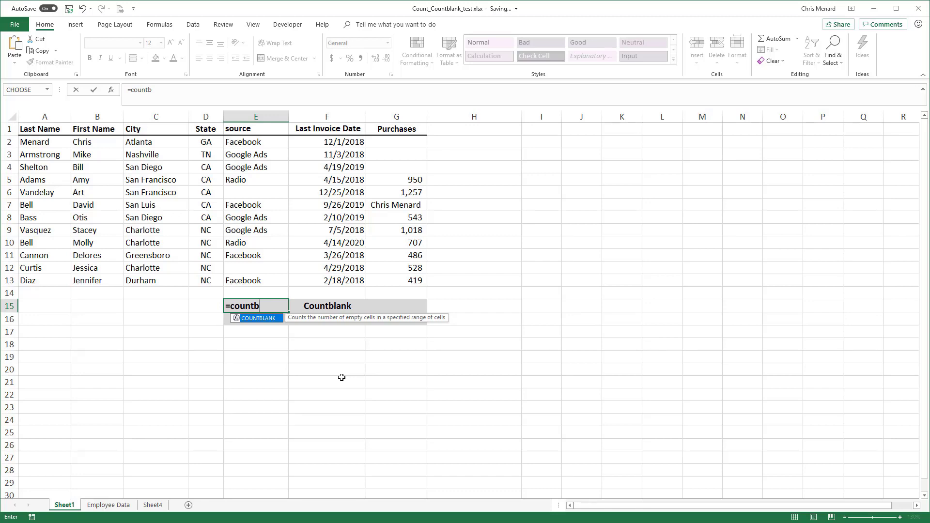
pyautogui.press('Tab')
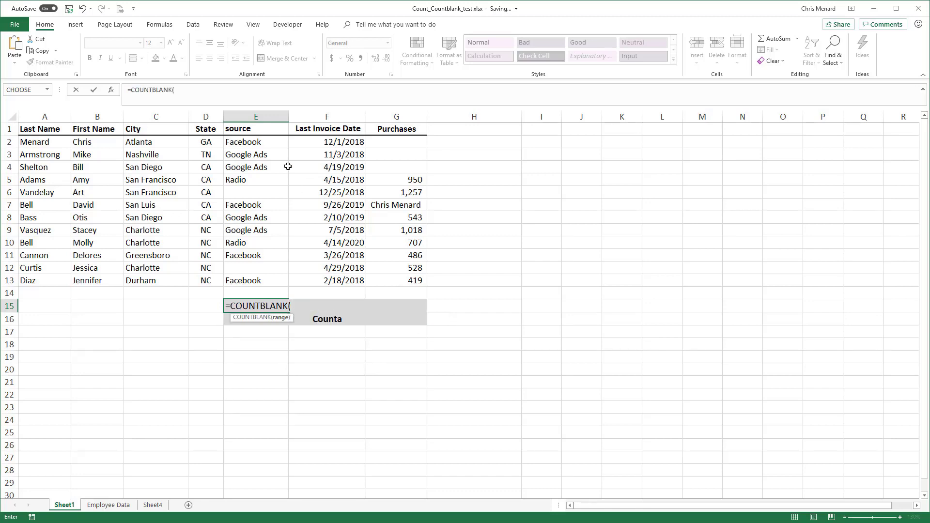
pyautogui.moveTo(251, 145); pyautogui.dragTo(251, 281)
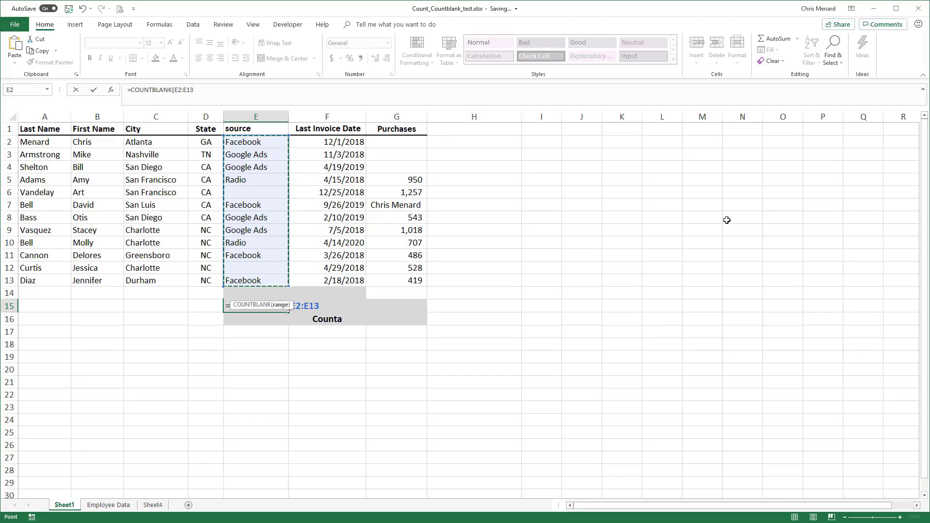
pyautogui.hotkey('ctrl', 'Return')
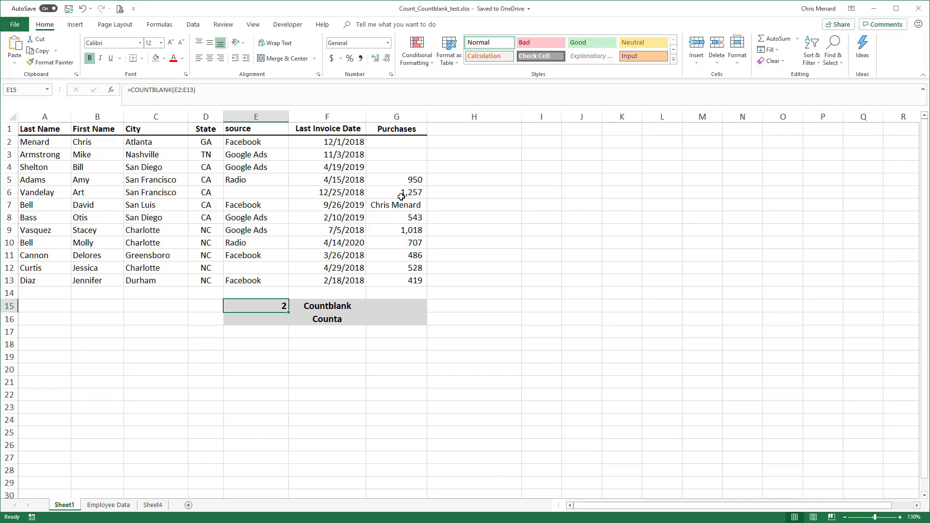
pyautogui.click(259, 155)
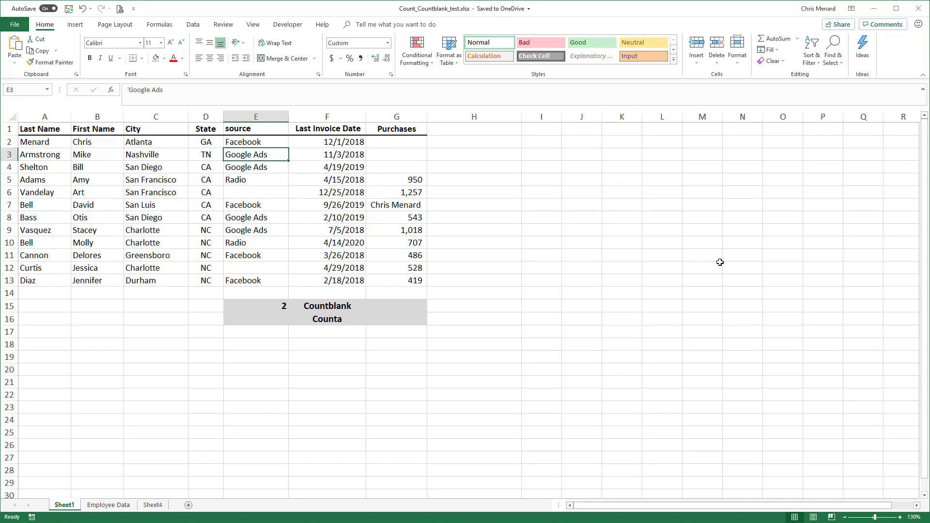
pyautogui.press('Delete')
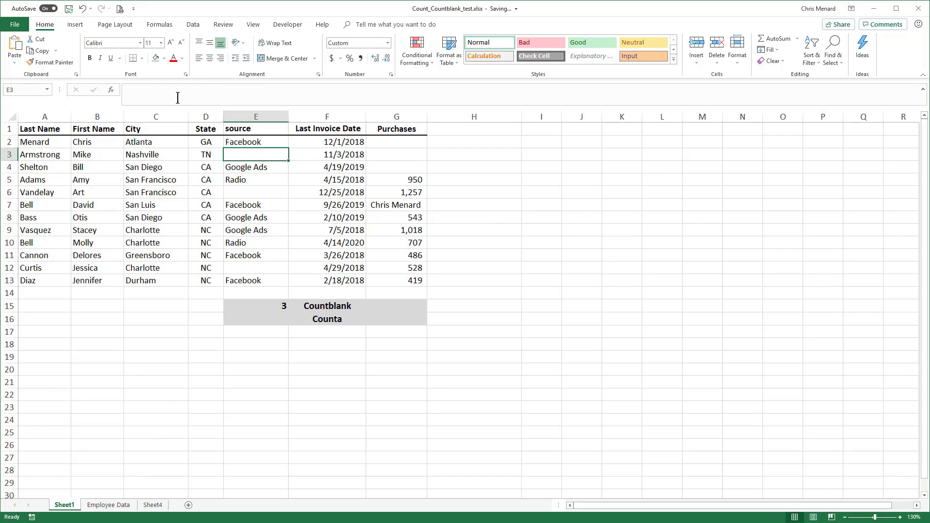
pyautogui.click(82, 8)
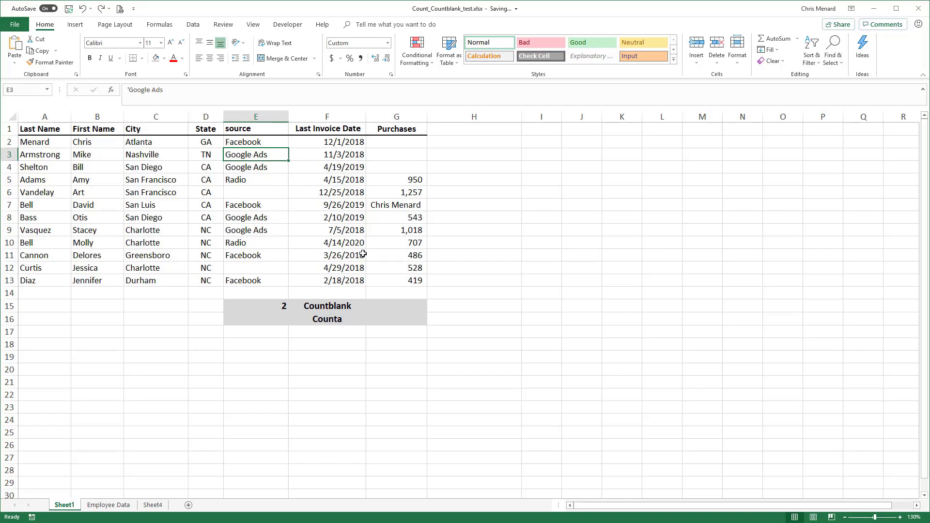
pyautogui.press('space')
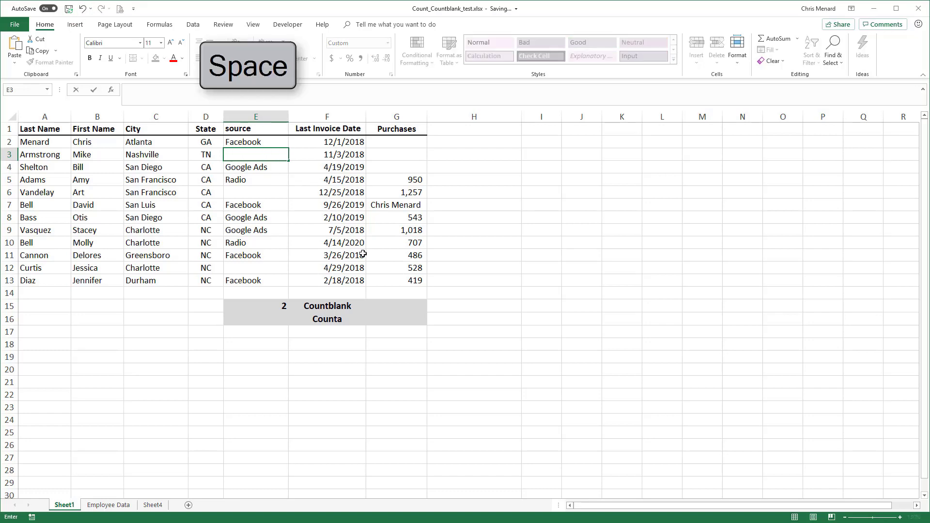
pyautogui.press('Return')
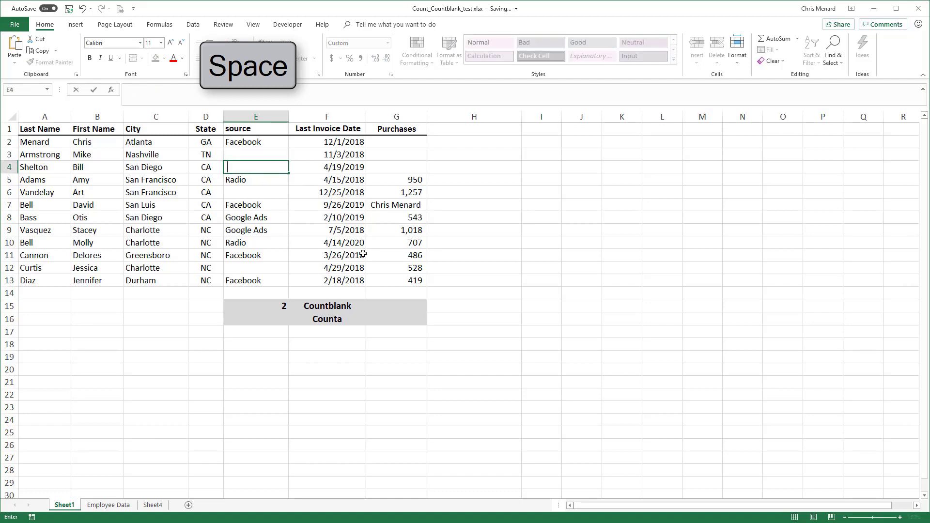
pyautogui.press('Return')
pyautogui.press('Return')
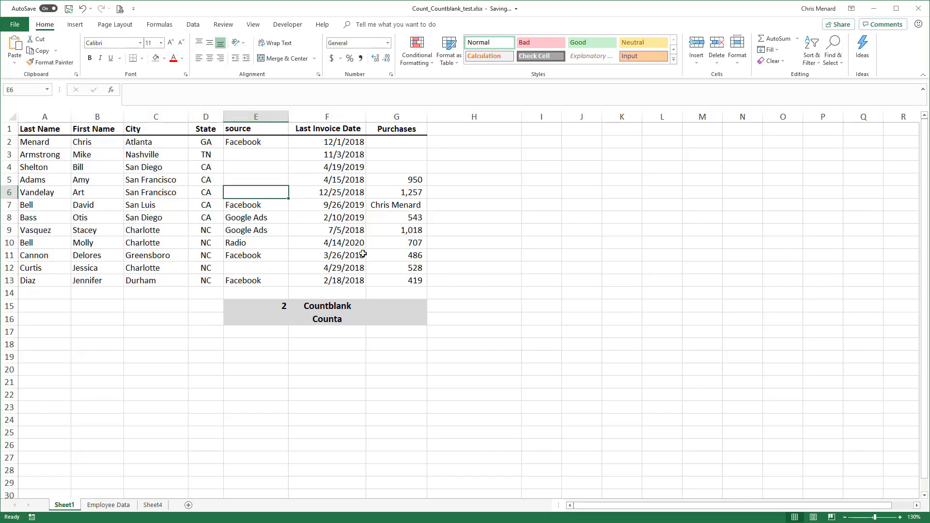
pyautogui.press('Up')
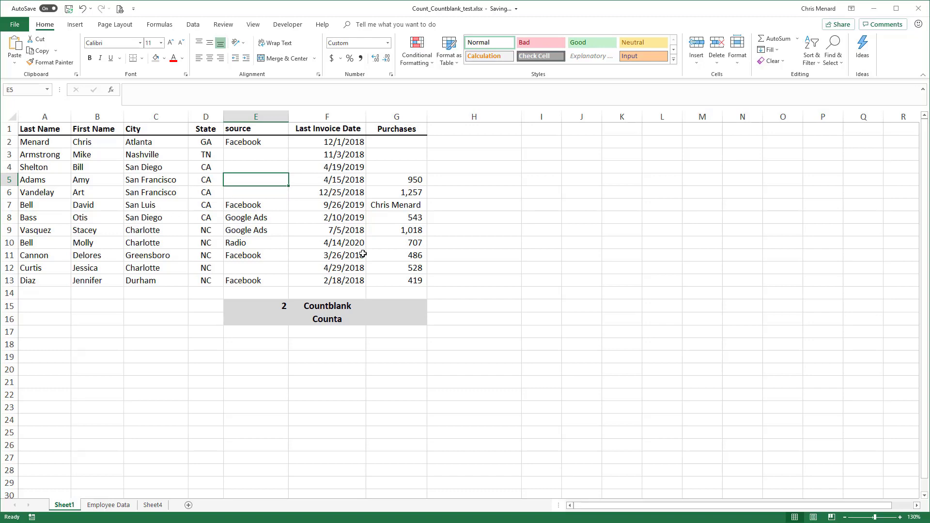
pyautogui.press('Up')
pyautogui.press('Up')
pyautogui.press('Down')
pyautogui.press('Down')
pyautogui.press('Down')
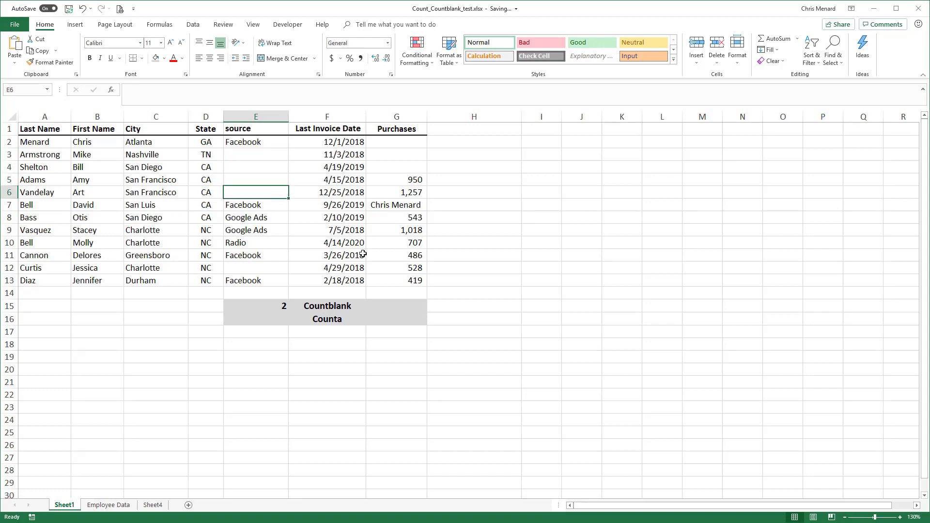
pyautogui.press('Up')
pyautogui.press('Up')
pyautogui.press('Up')
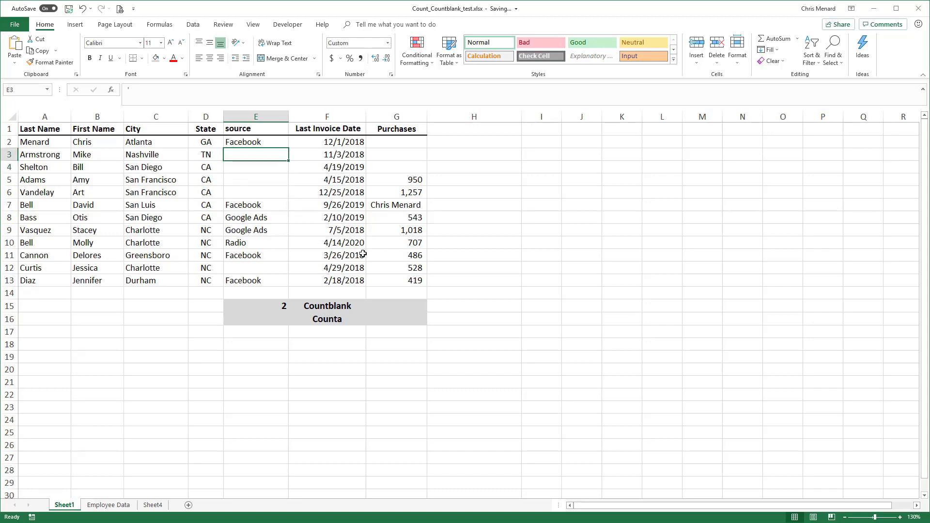
pyautogui.hotkey('ctrl', 'z')
pyautogui.hotkey('ctrl', 'z')
pyautogui.hotkey('ctrl', 'z')
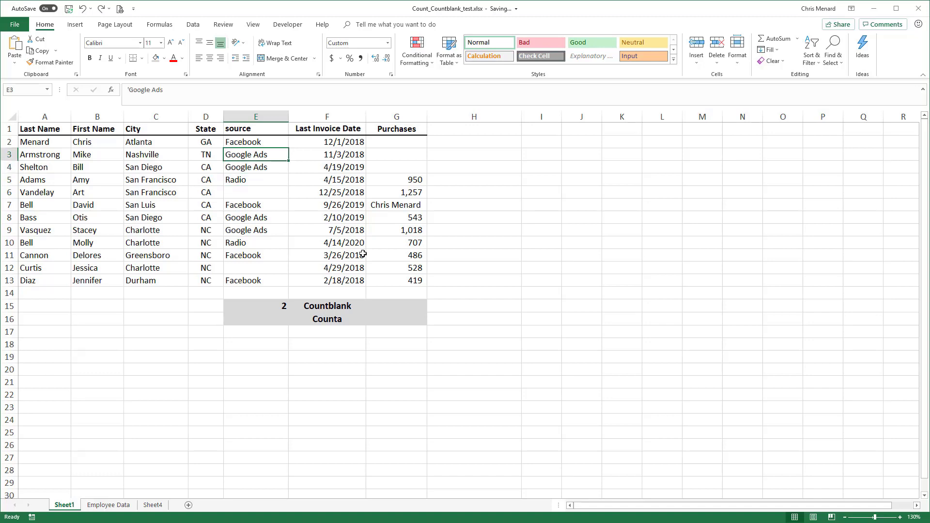
pyautogui.press('Down')
pyautogui.press('Down')
pyautogui.press('Down')
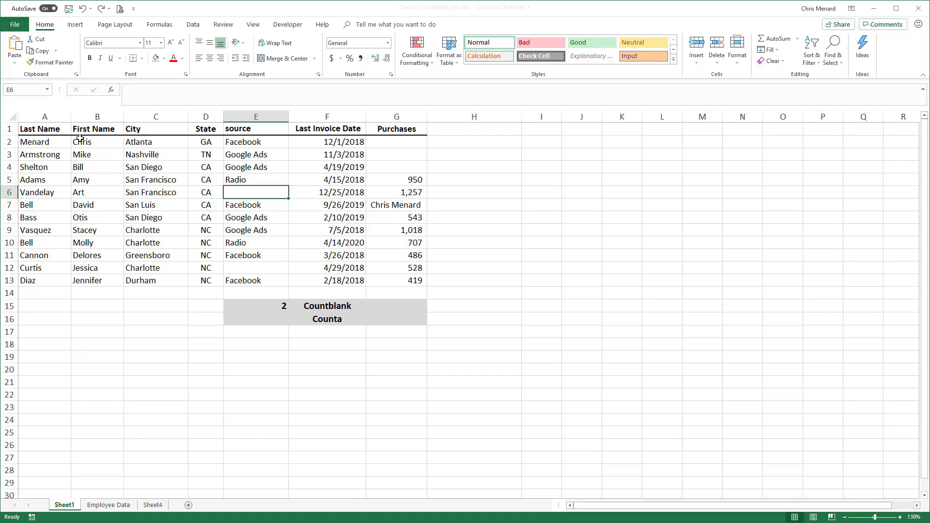
# Select A2:G13 and start a new conditional formatting rule that uses a formula
pyautogui.click(43, 143)
pyautogui.moveTo(43, 143); pyautogui.dragTo(397, 280)
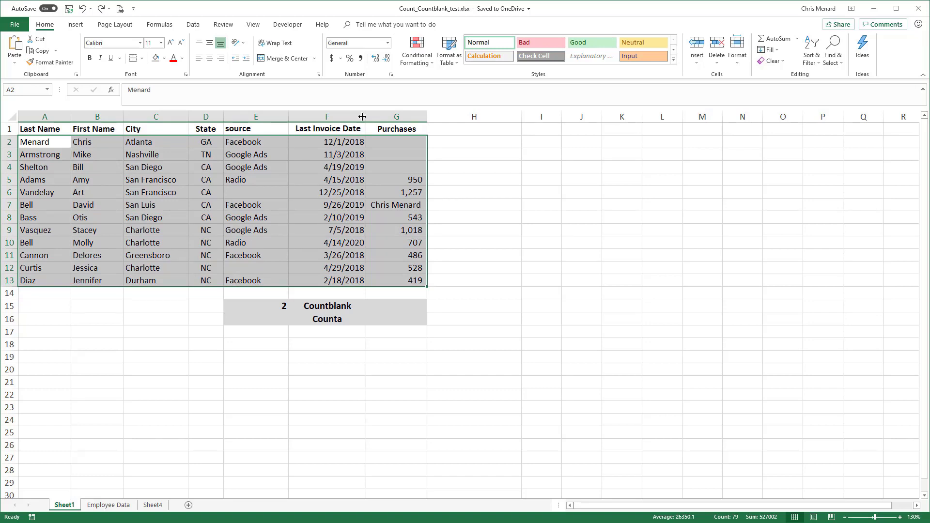
pyautogui.click(414, 62)
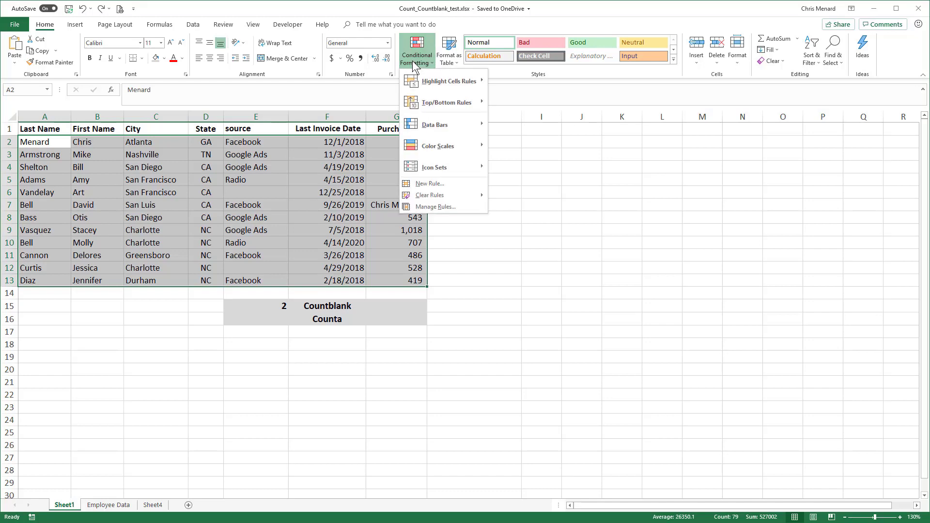
pyautogui.click(434, 186)
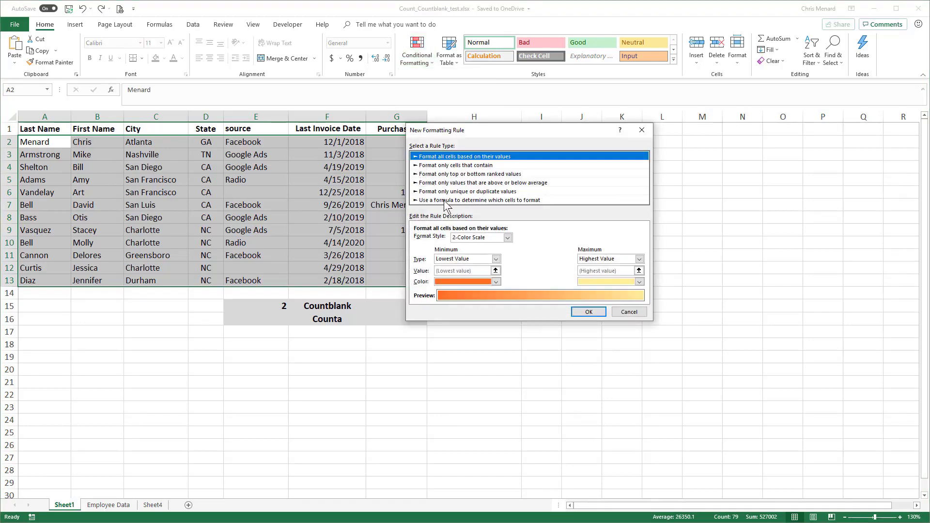
pyautogui.click(445, 201)
pyautogui.moveTo(484, 131); pyautogui.dragTo(539, 135)
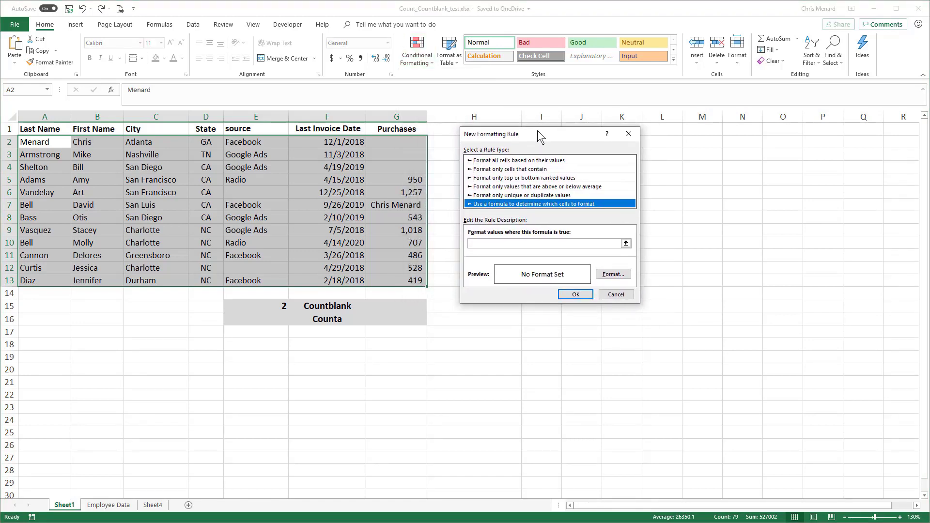
# Enter =countblank($A2:$G2) as the rule's condition formula
pyautogui.click(503, 243)
pyautogui.write('=')
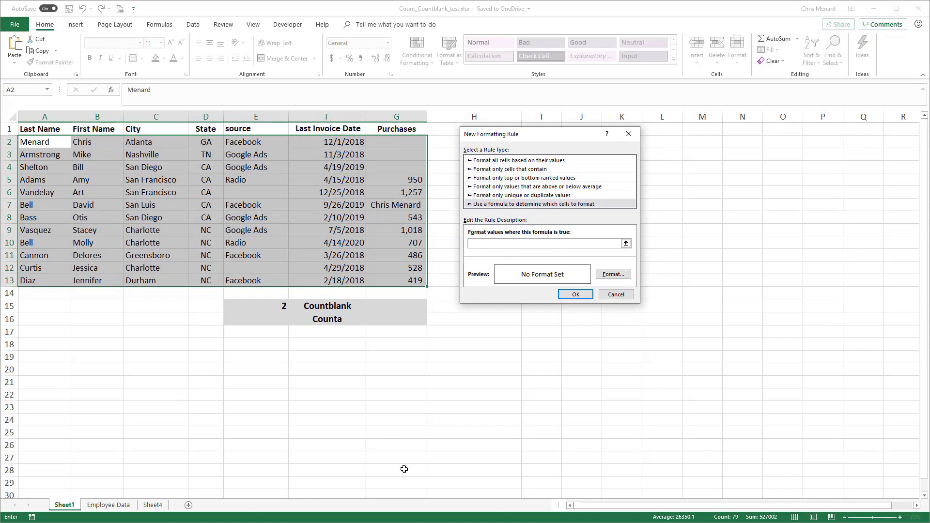
pyautogui.write('count')
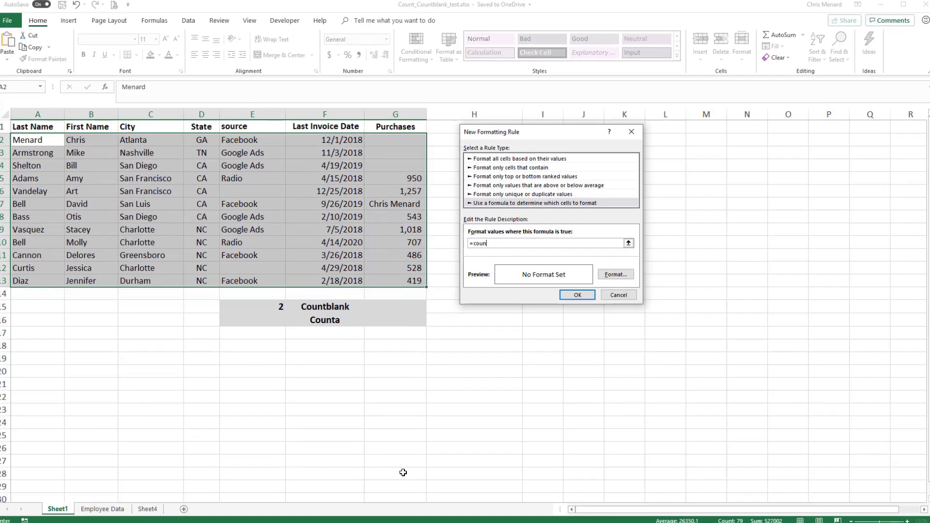
pyautogui.write('blank')
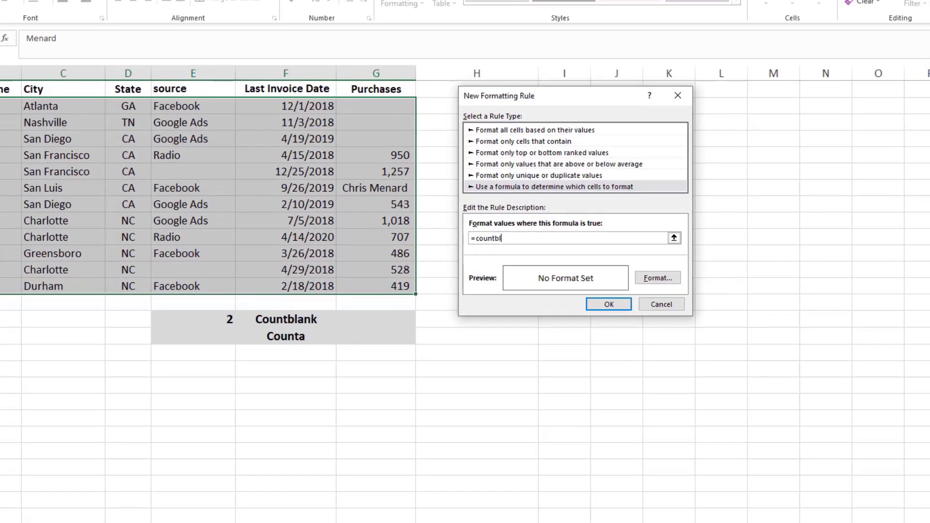
pyautogui.write('(')
pyautogui.write('$A2:')
pyautogui.write('$G2)')
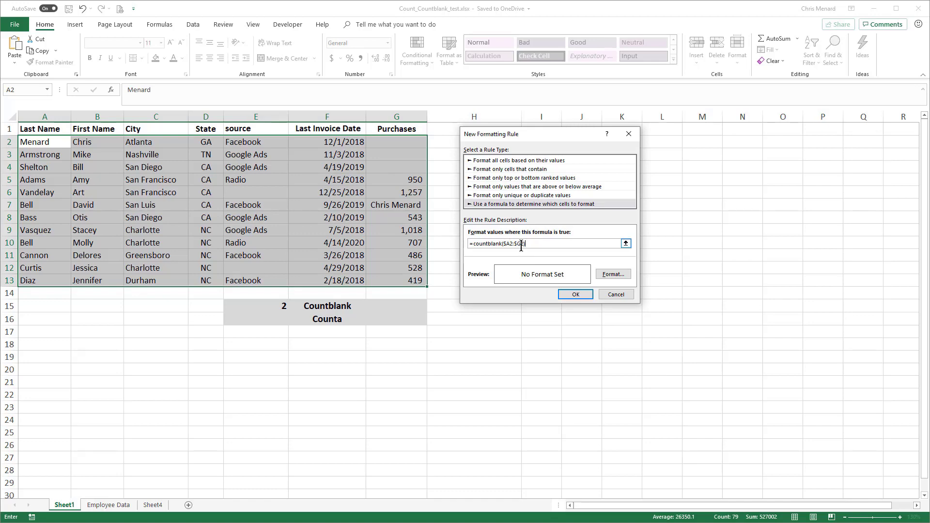
pyautogui.click(611, 273)
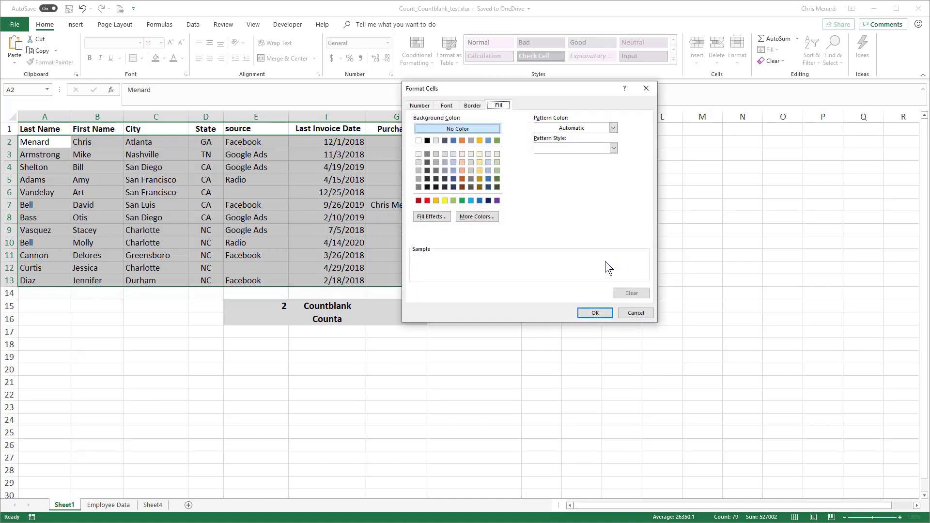
pyautogui.click(445, 201)
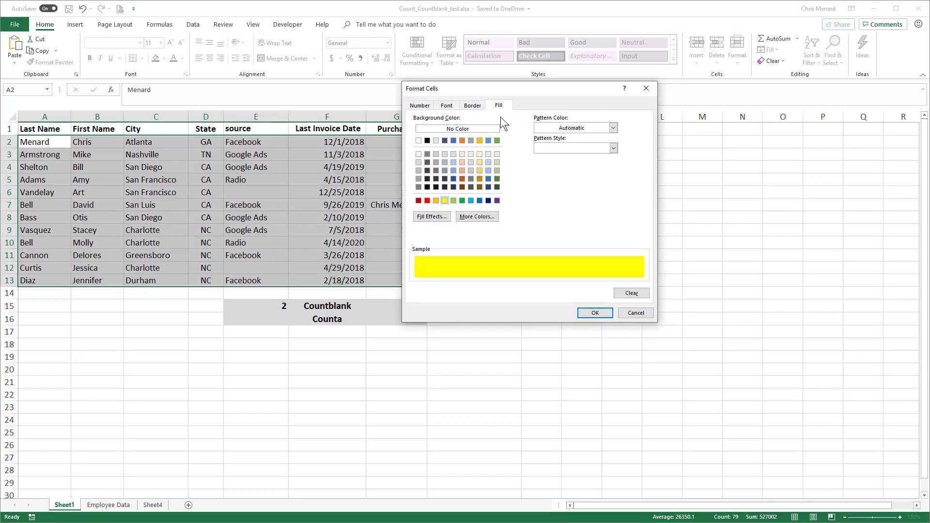
pyautogui.click(592, 312)
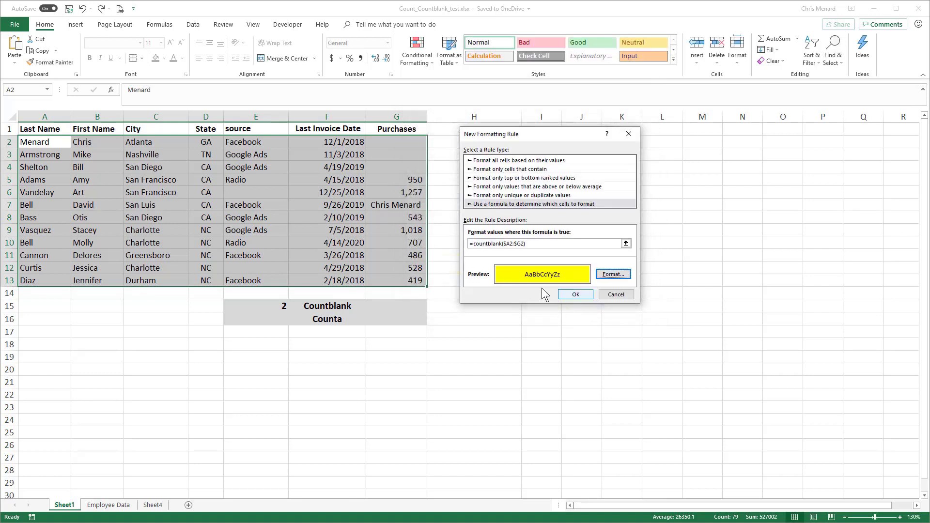
pyautogui.click(572, 295)
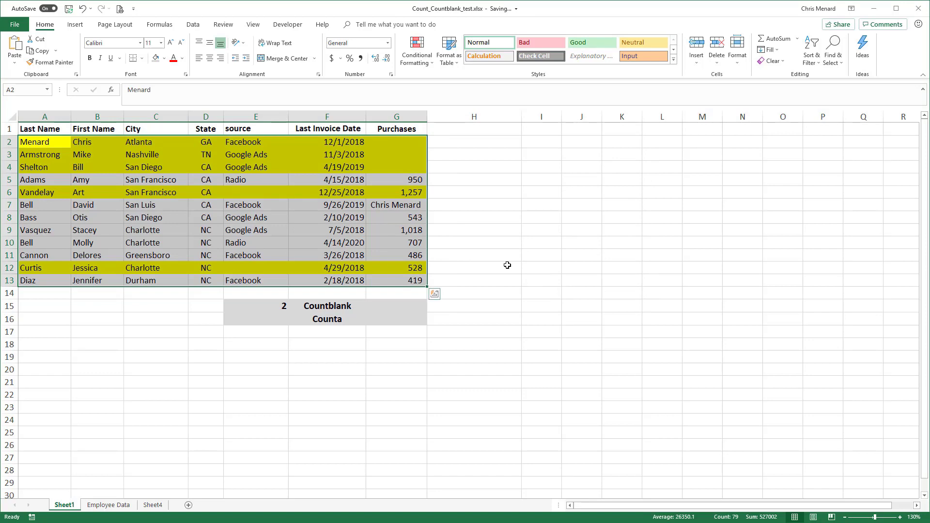
pyautogui.click(250, 223)
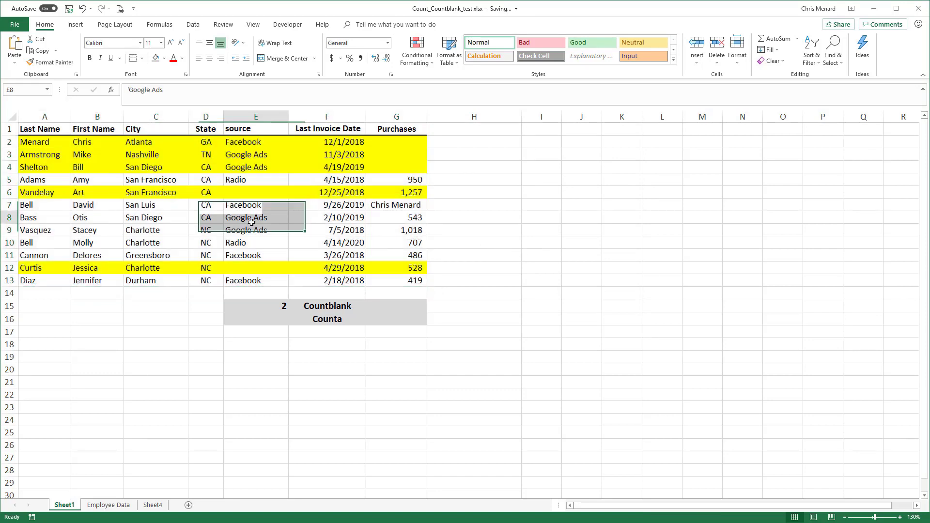
pyautogui.click(44, 207)
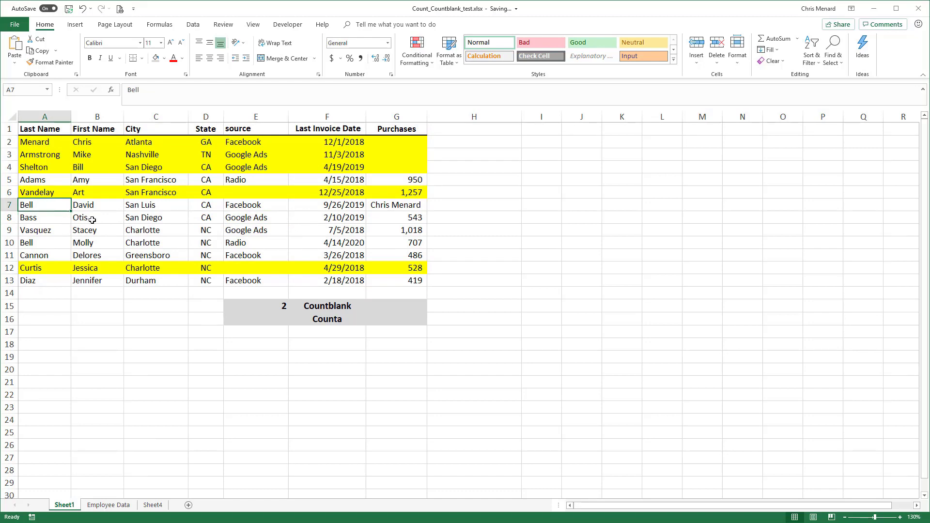
pyautogui.press('Delete')
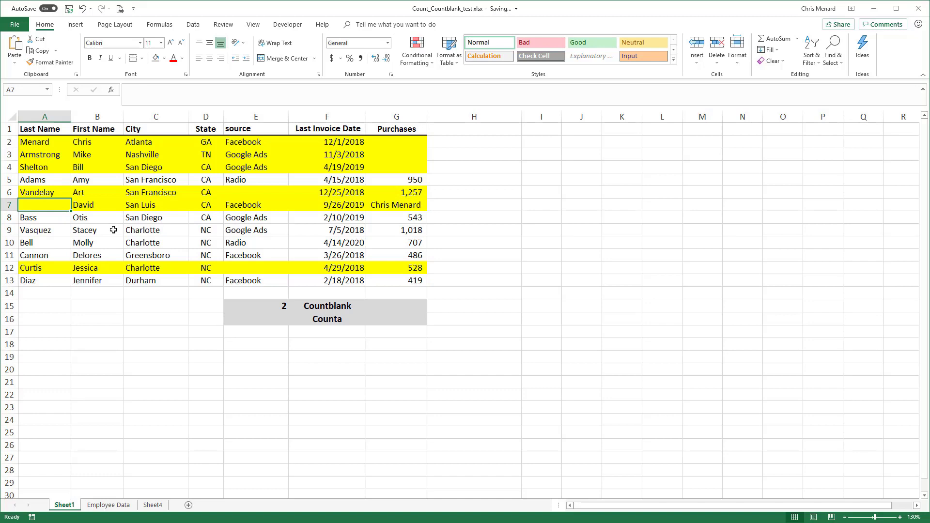
pyautogui.hotkey('ctrl', 'z')
pyautogui.click(167, 160)
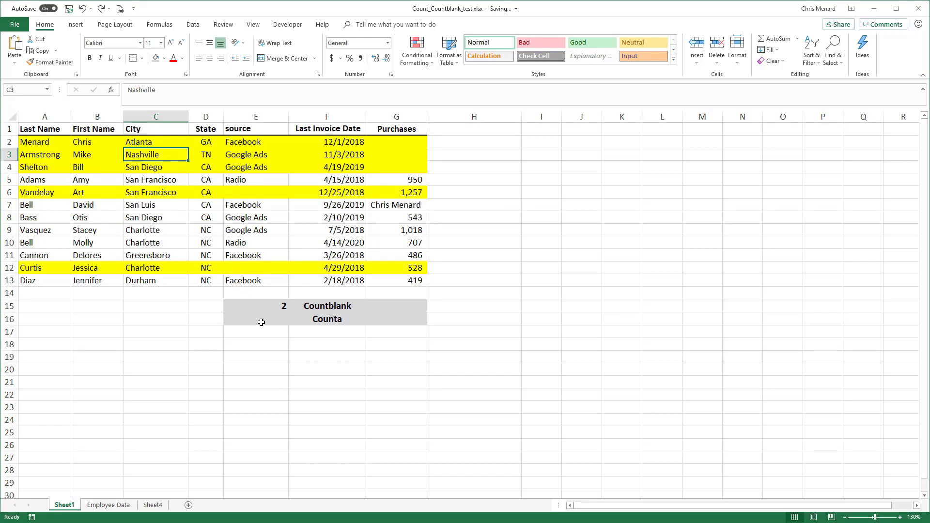
# Enter =COUNTA(E2:E13) in E16, returning 10 filled source entries
pyautogui.click(259, 321)
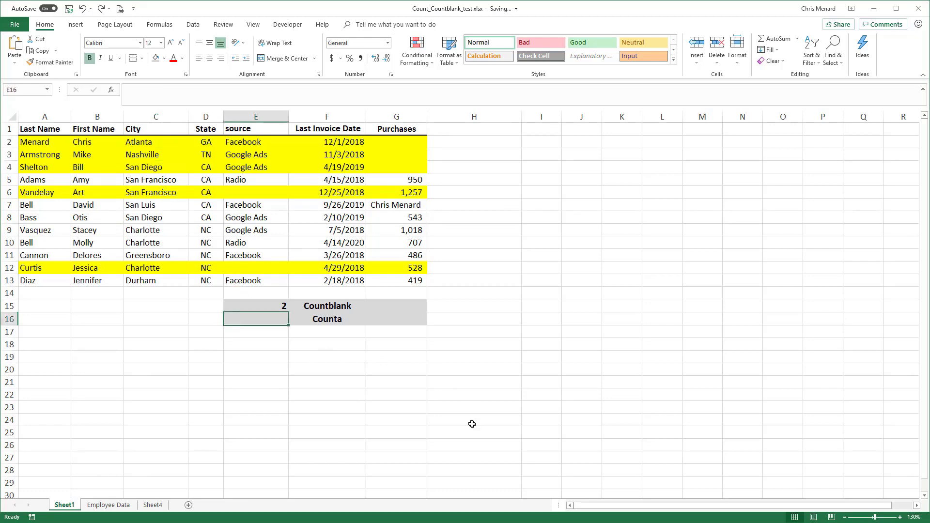
pyautogui.write('=counta')
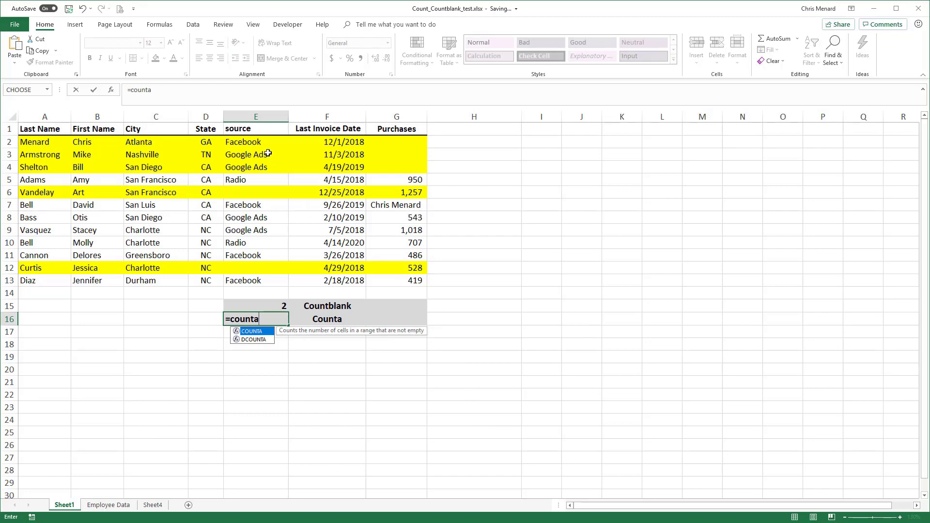
pyautogui.click(257, 141)
pyautogui.moveTo(256, 141); pyautogui.dragTo(252, 281)
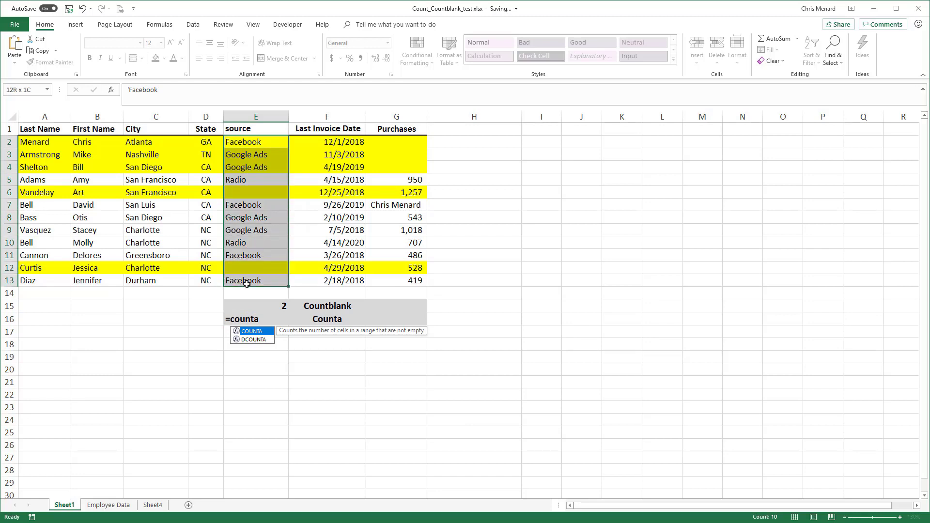
pyautogui.click(255, 318)
pyautogui.write('=')
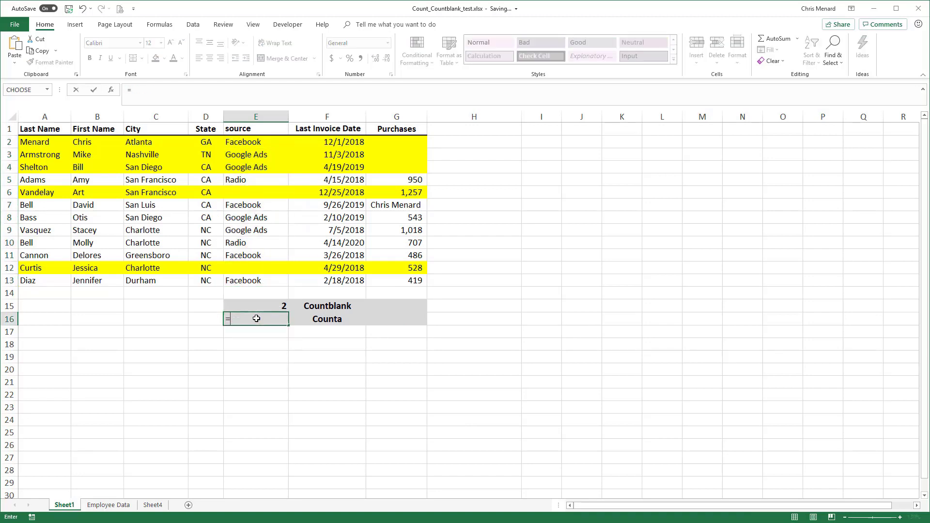
pyautogui.write('counta')
pyautogui.press('Tab')
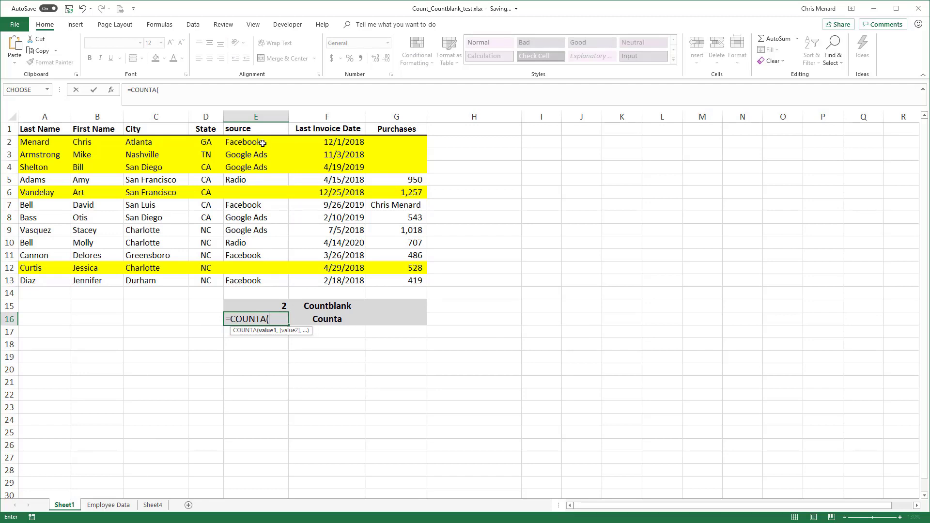
pyautogui.moveTo(263, 144); pyautogui.dragTo(262, 278)
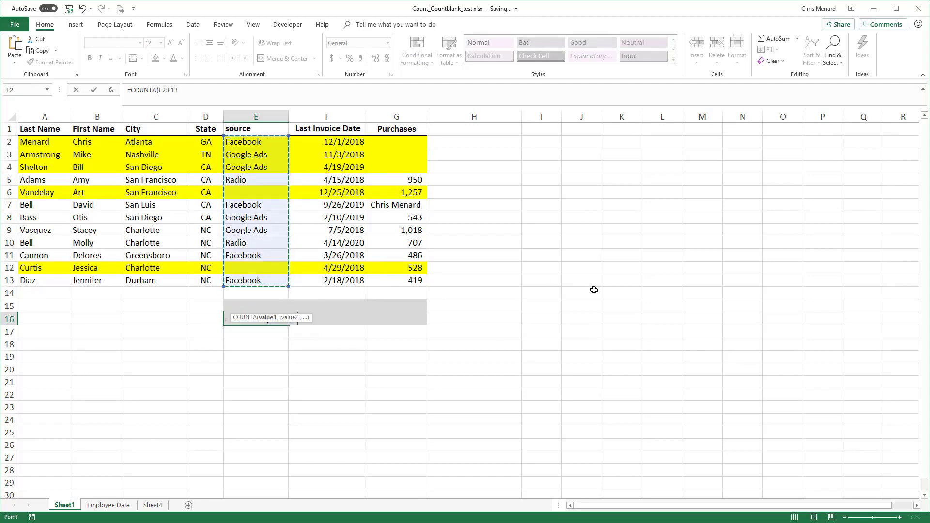
pyautogui.hotkey('ctrl', 'Return')
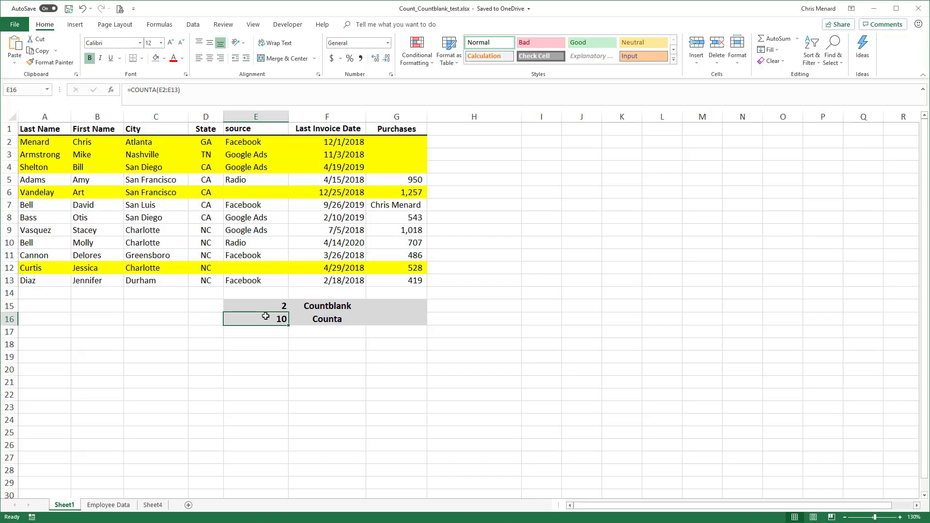
# Put a literal pair of double quotes ("") in I5, then move to H1
pyautogui.click(532, 182)
pyautogui.write('""')
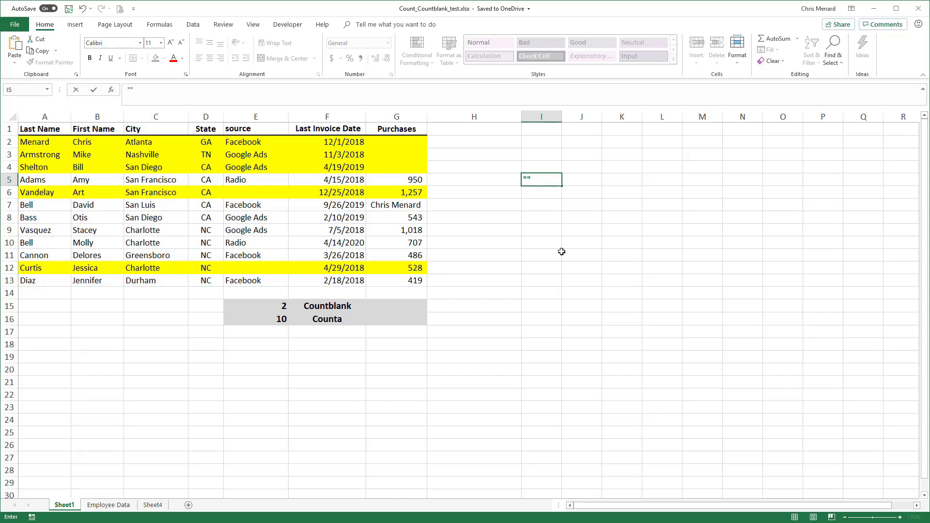
pyautogui.hotkey('ctrl', 'Return')
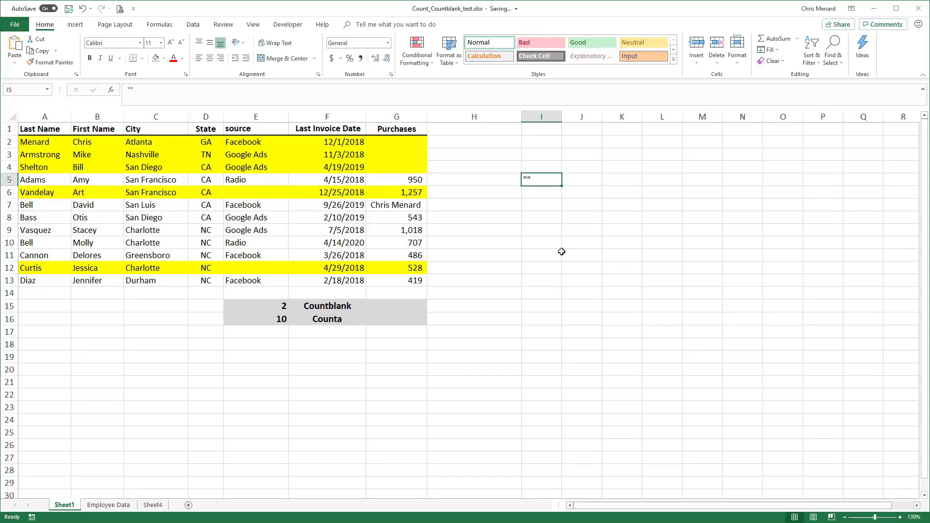
pyautogui.press('Left')
pyautogui.press('Left')
pyautogui.press('Up')
pyautogui.press('Up')
pyautogui.press('Up')
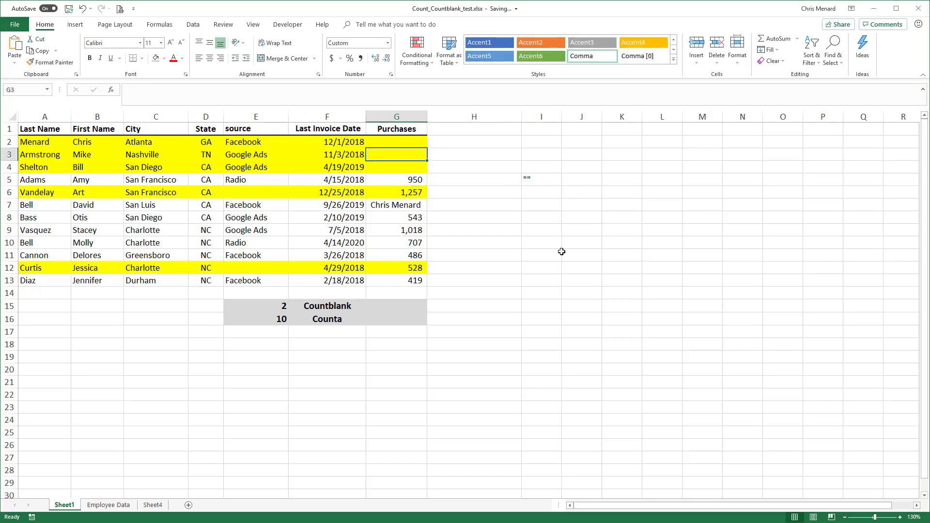
pyautogui.press('Up')
pyautogui.press('Right')
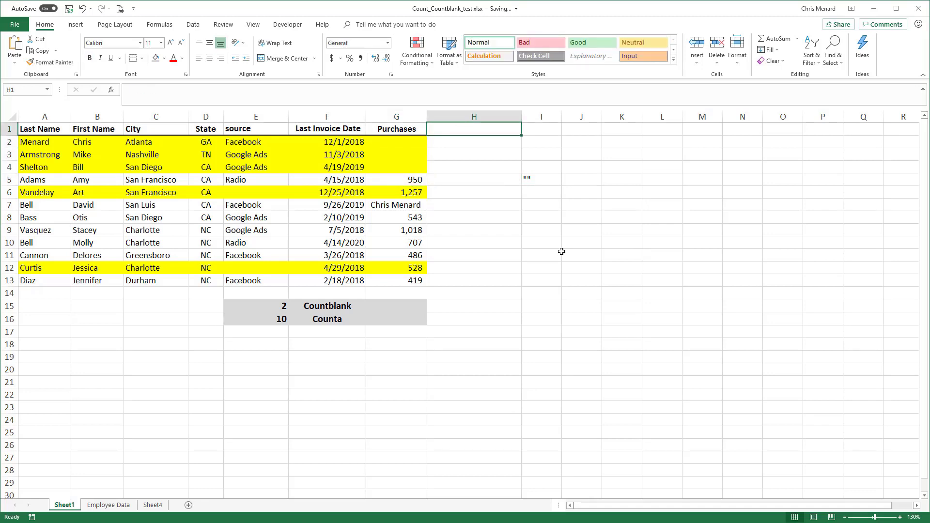
# Type the heading 'Over 1000?' in H1
pyautogui.write('=cou')
pyautogui.press('BackSpace')
pyautogui.press('BackSpace')
pyautogui.press('BackSpace')
pyautogui.press('BackSpace')
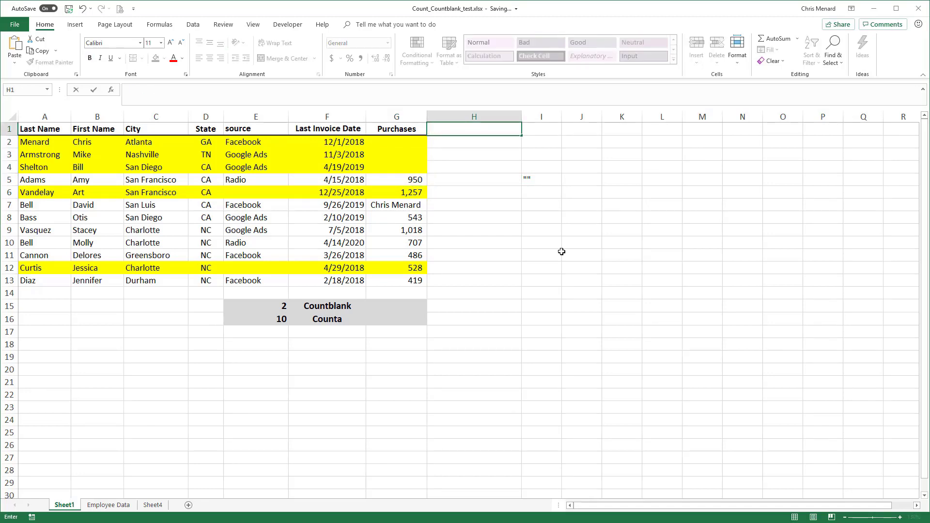
pyautogui.write('Over 1000?')
pyautogui.press('Return')
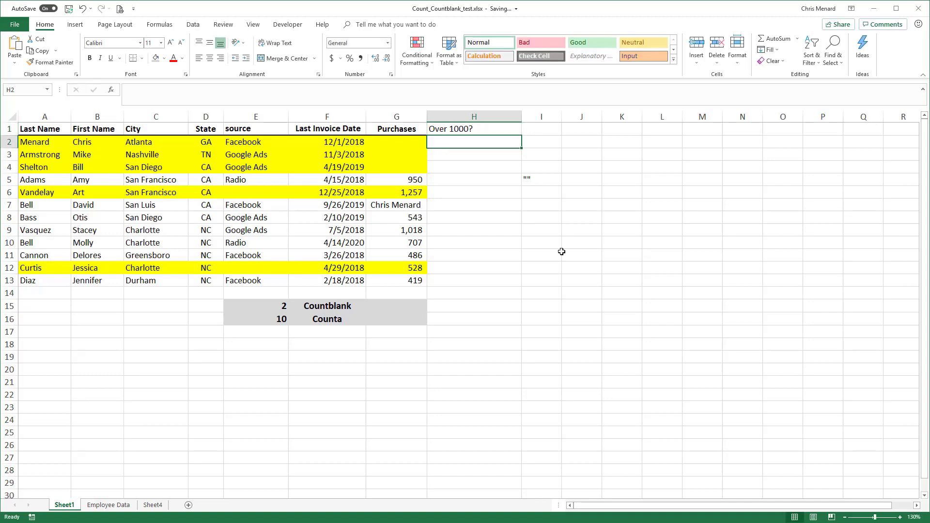
# Enter =IF(G2>1000,"Yes","") in H2
pyautogui.write('=')
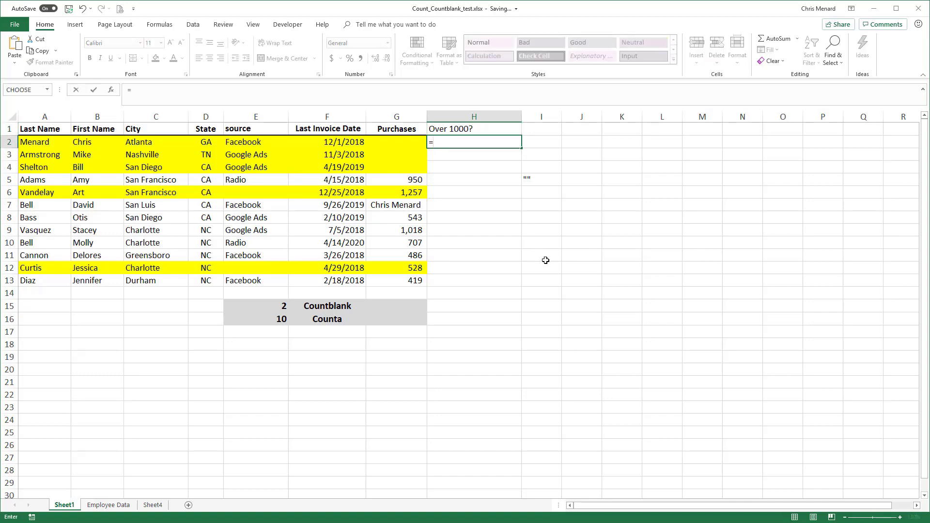
pyautogui.write('if')
pyautogui.press('BackSpace')
pyautogui.press('BackSpace')
pyautogui.write('if')
pyautogui.press('Tab')
pyautogui.press('Left')
pyautogui.write('>')
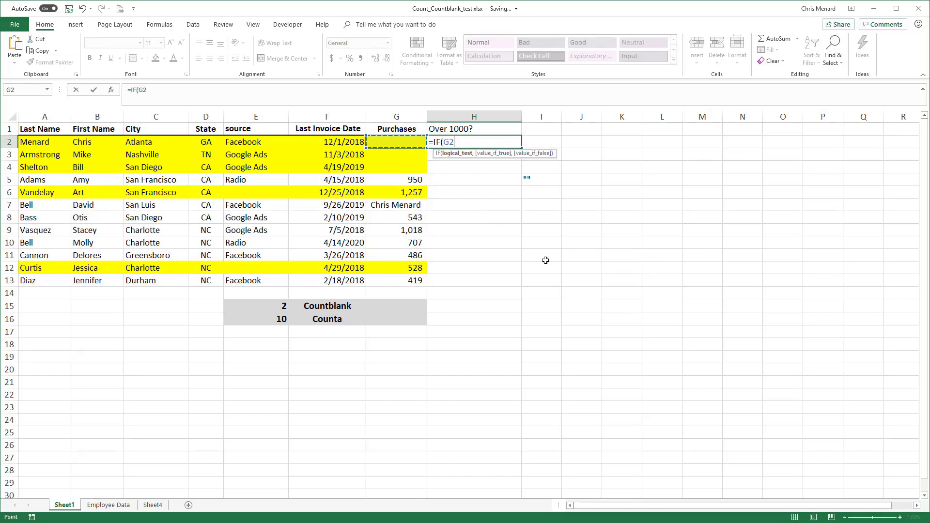
pyautogui.write('1000,"')
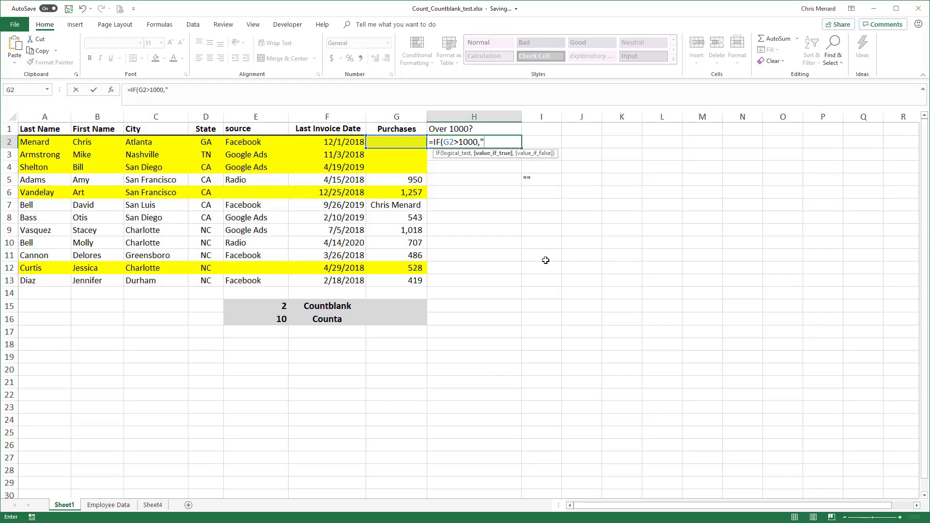
pyautogui.press('BackSpace')
pyautogui.write('"Yes')
pyautogui.press('BackSpace')
pyautogui.press('BackSpace')
pyautogui.write('es",')
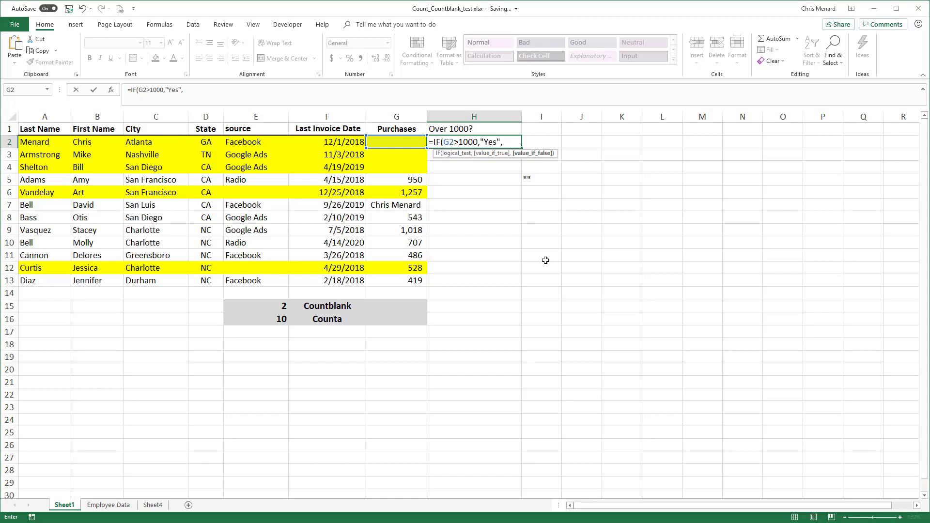
pyautogui.write('""')
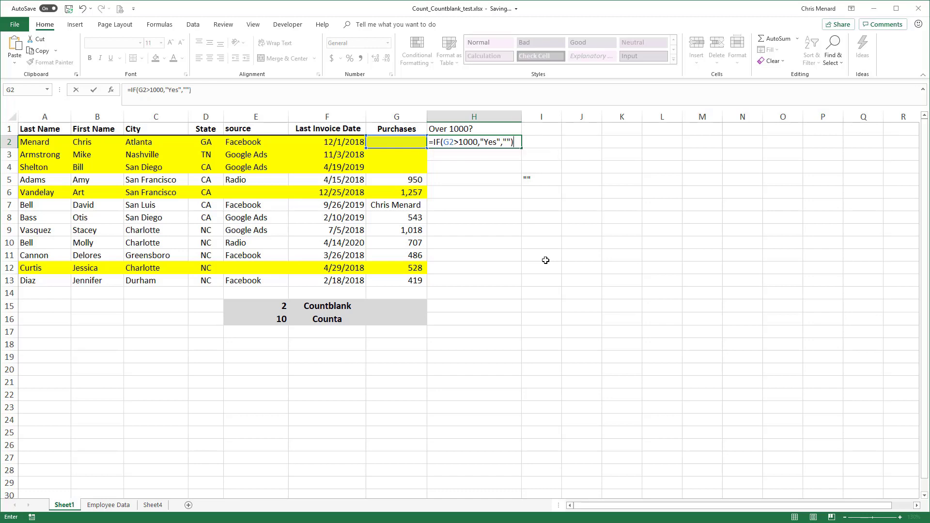
pyautogui.hotkey('ctrl', 'Return')
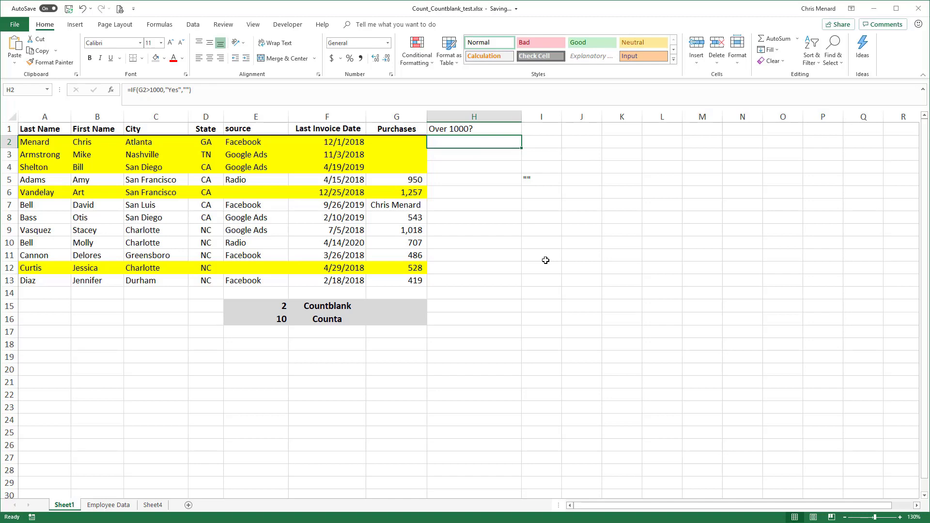
# Enter 1001 in G2 and centre the resulting Yes in H2
pyautogui.click(390, 140)
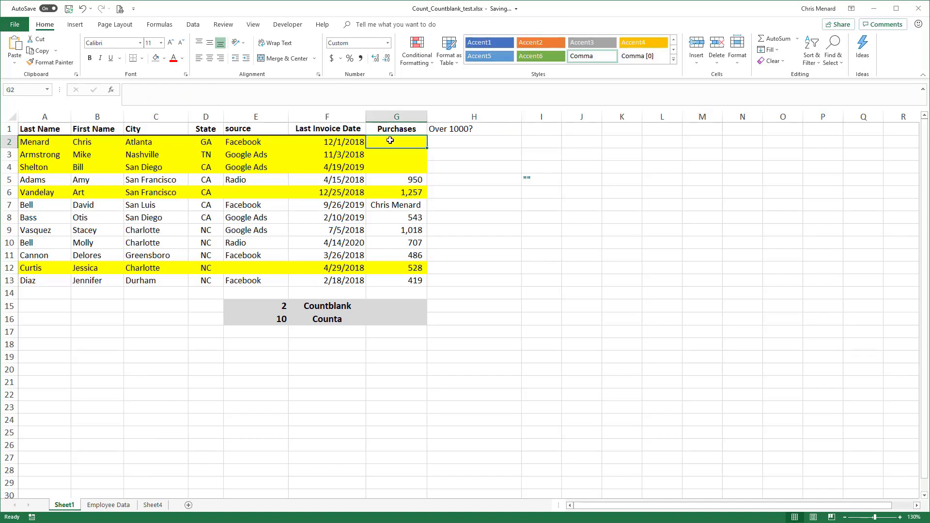
pyautogui.write('1001')
pyautogui.press('Return')
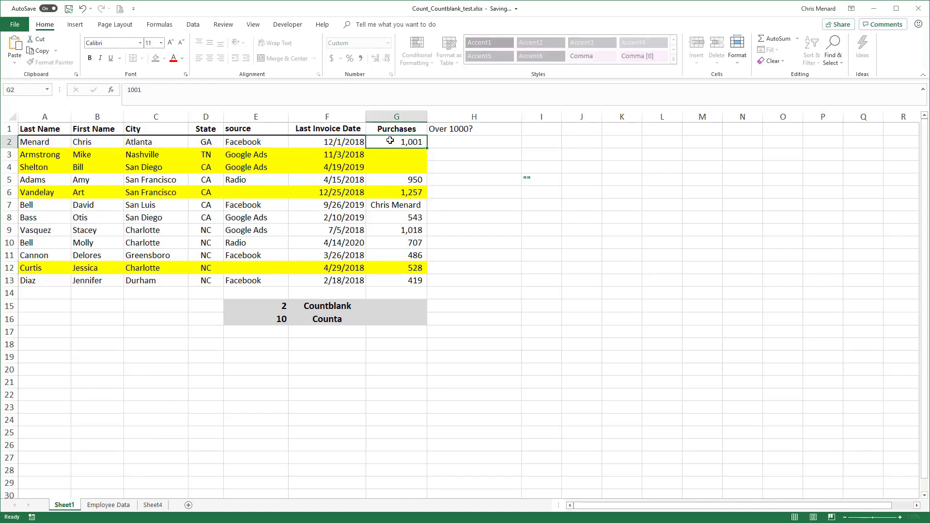
pyautogui.press('Return')
pyautogui.click(447, 143)
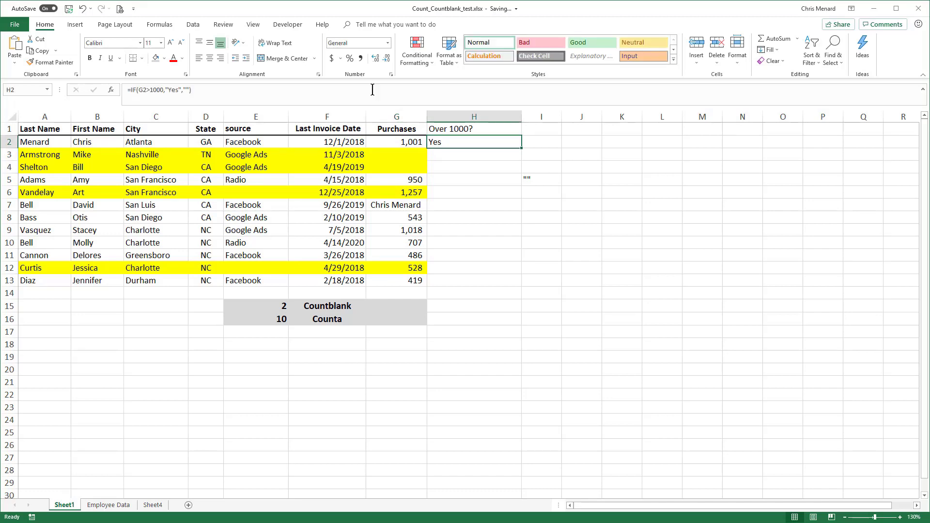
pyautogui.click(210, 58)
# Fill the IF formula down column H to row 13 and inspect the results
pyautogui.moveTo(521, 147); pyautogui.dragTo(511, 289)
pyautogui.click(474, 154)
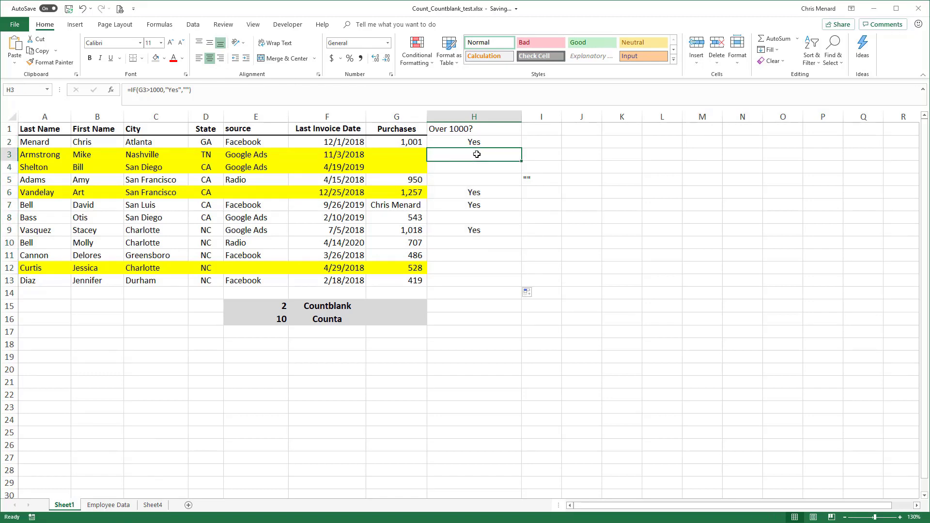
pyautogui.click(475, 168)
pyautogui.click(474, 179)
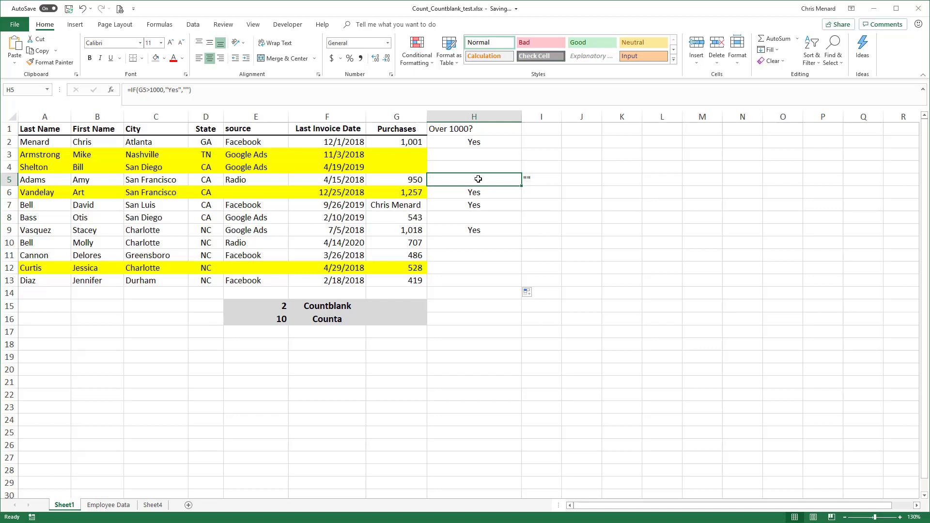
pyautogui.click(480, 166)
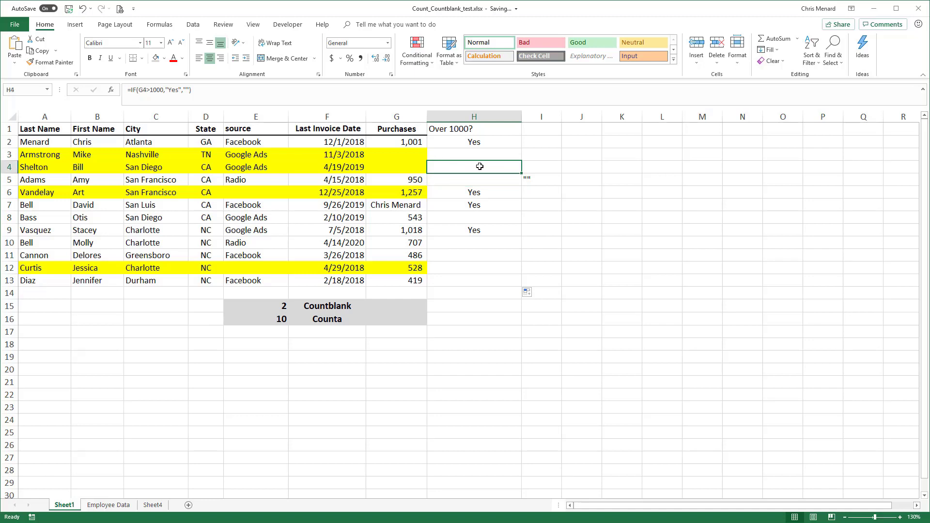
# Enter =COUNTA(H2:H13) in H15, which returns 12
pyautogui.click(486, 303)
pyautogui.write('=counta')
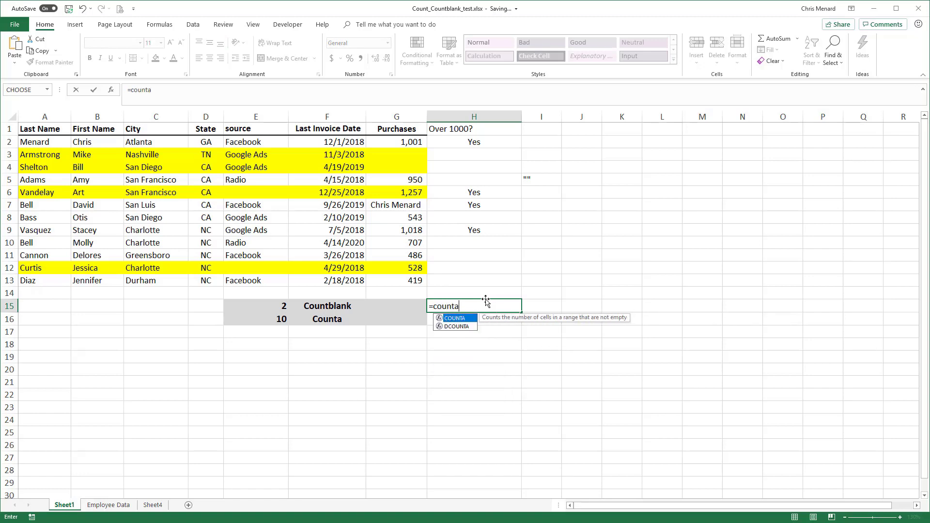
pyautogui.press('Tab')
pyautogui.moveTo(451, 141); pyautogui.dragTo(453, 280)
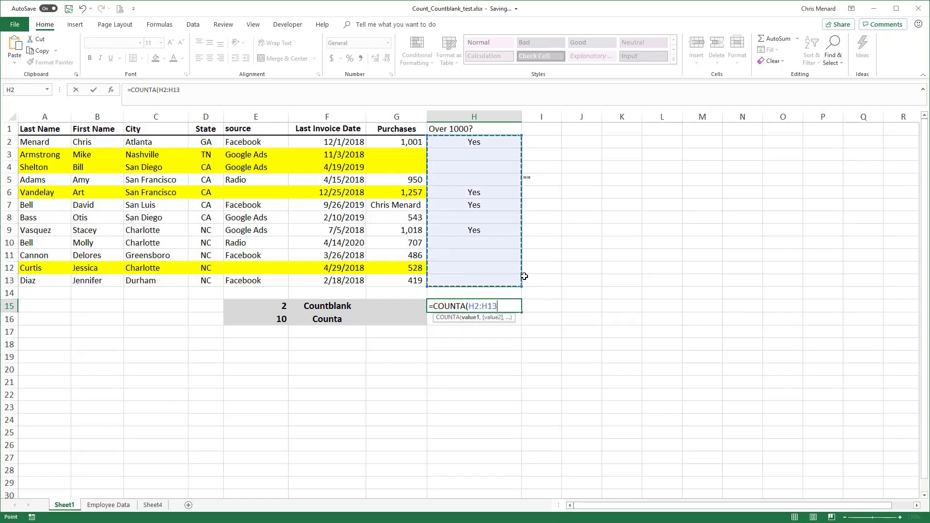
pyautogui.press('Return')
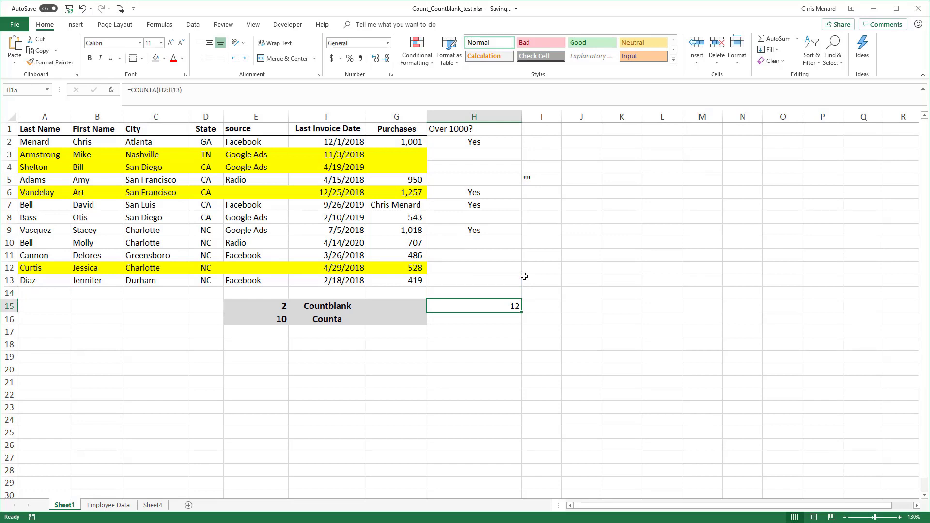
# Delete the empty-text formulas in H3, H4 and H8 so H15 shows 9
pyautogui.click(478, 155)
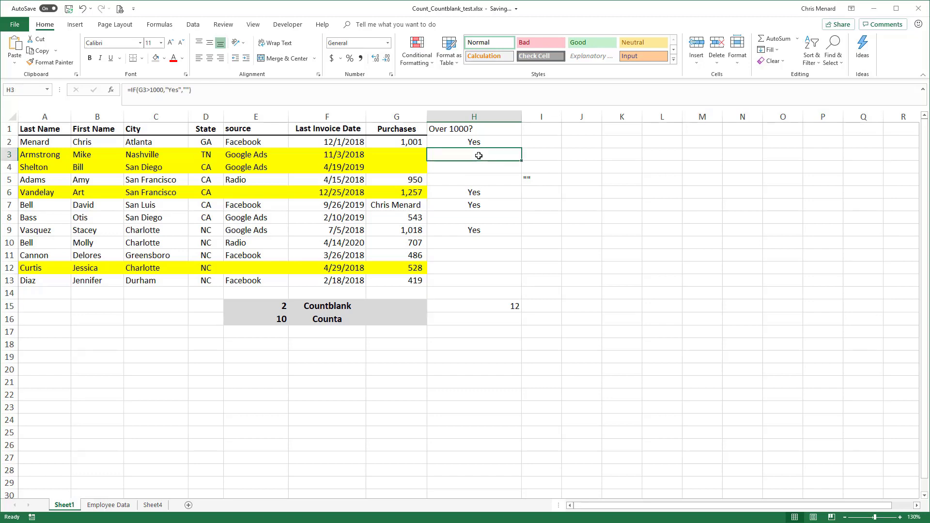
pyautogui.click(482, 167)
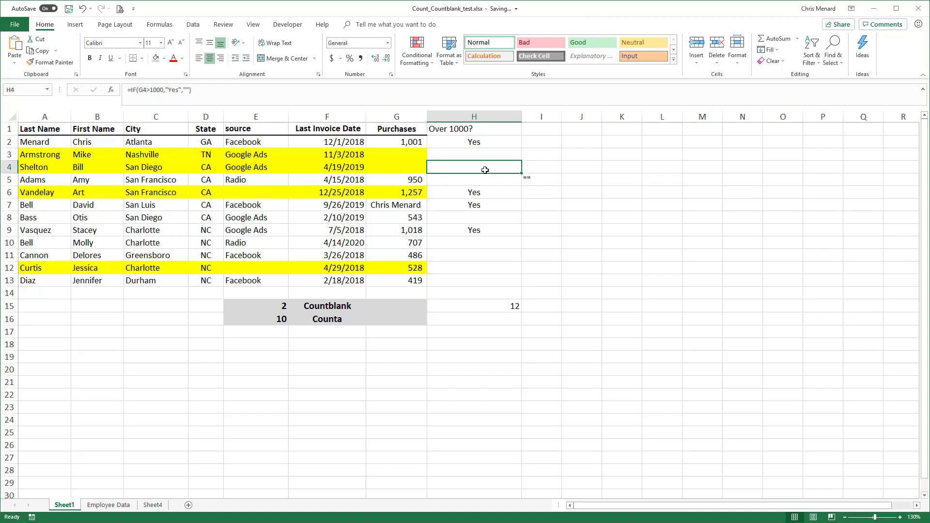
pyautogui.click(480, 220)
pyautogui.click(484, 162)
pyautogui.press('Delete')
pyautogui.press('Down')
pyautogui.press('Down')
pyautogui.press('Down')
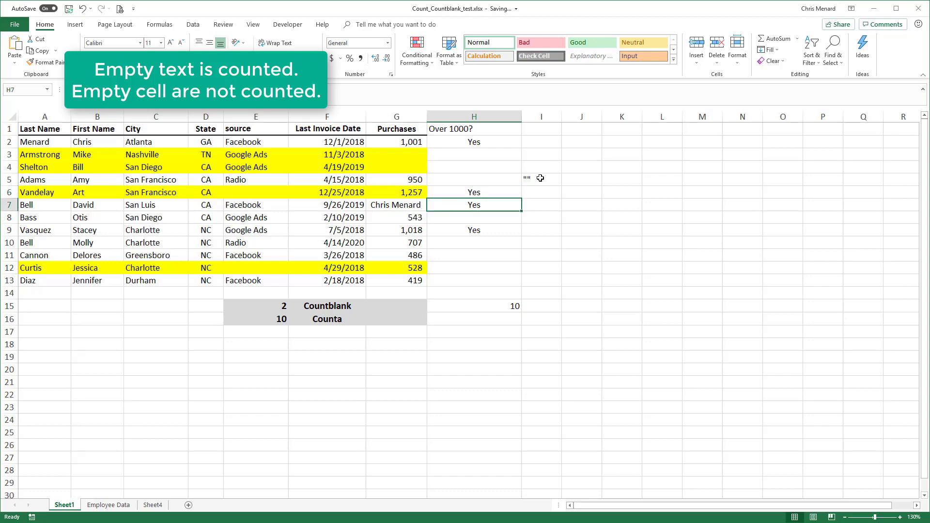
pyautogui.press('Up')
pyautogui.press('Up')
pyautogui.press('Up')
pyautogui.press('Up')
pyautogui.press('Up')
pyautogui.press('Down')
pyautogui.press('Down')
pyautogui.press('Down')
pyautogui.press('Down')
pyautogui.press('Down')
pyautogui.press('Down')
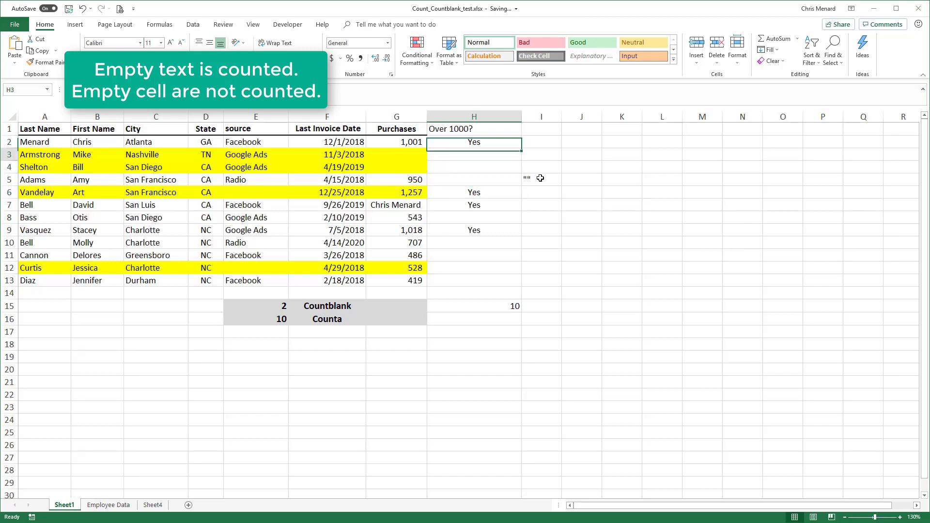
pyautogui.press('Delete')
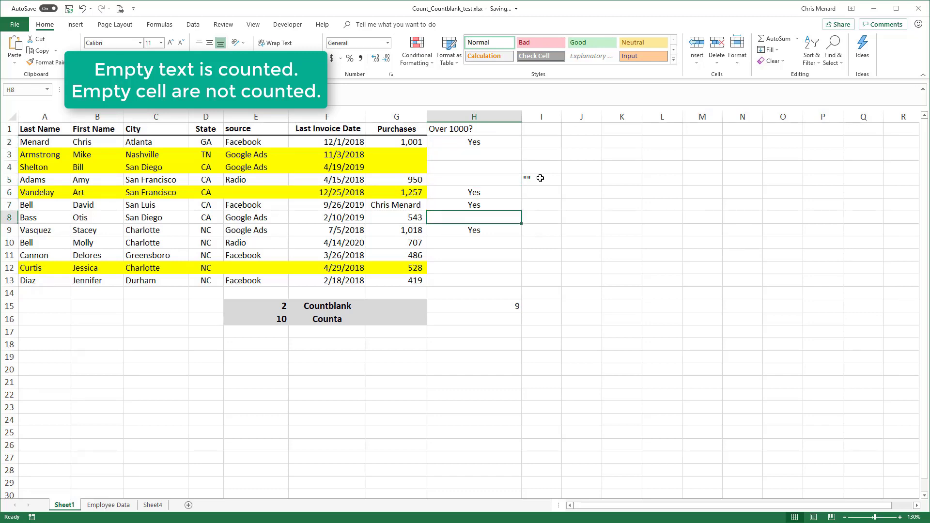
pyautogui.click(473, 303)
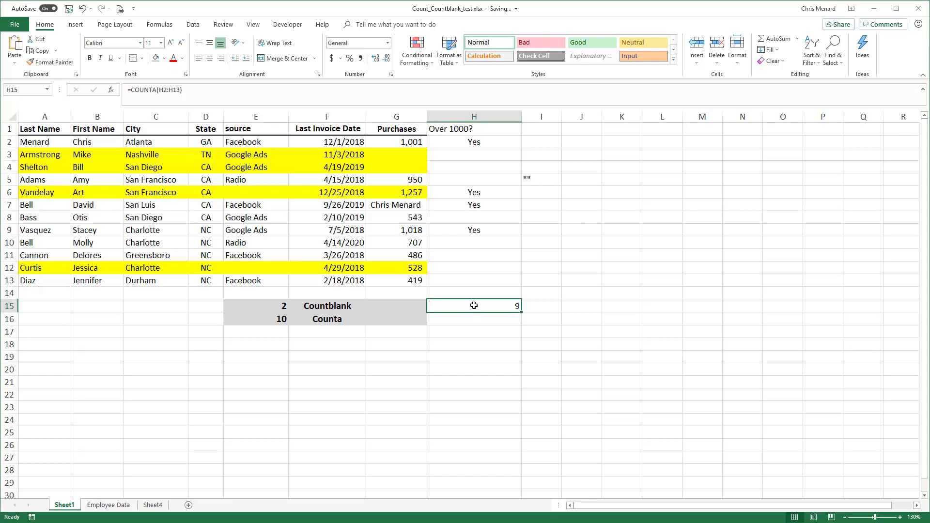
# Replace H5 with =G5/0 to show #DIV/0!, confirming H15's COUNTA stays 9
pyautogui.click(465, 166)
pyautogui.click(464, 151)
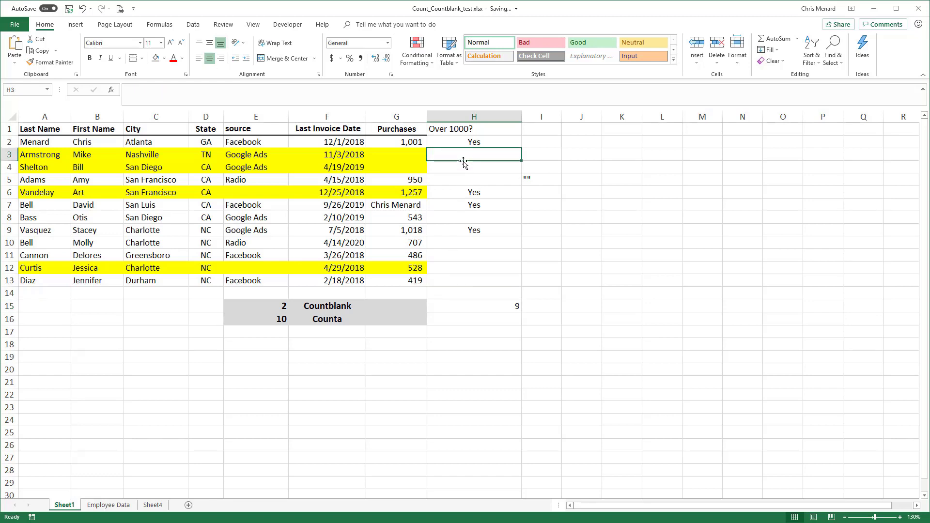
pyautogui.click(468, 179)
pyautogui.write('=')
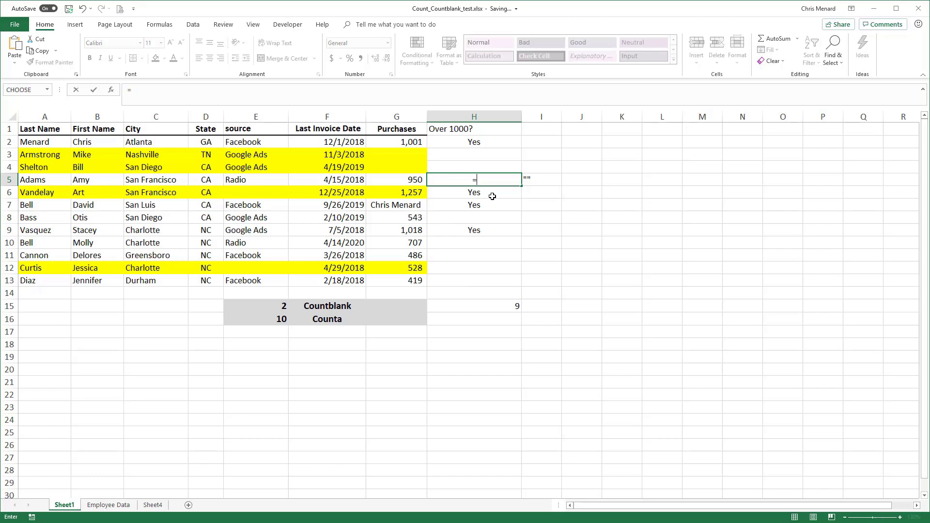
pyautogui.press('Left')
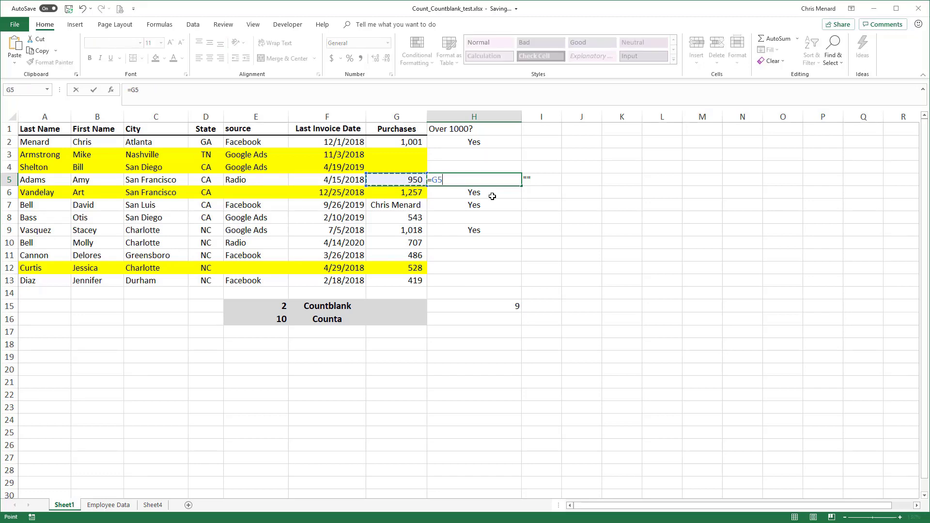
pyautogui.write('/0')
pyautogui.hotkey('ctrl', 'Return')
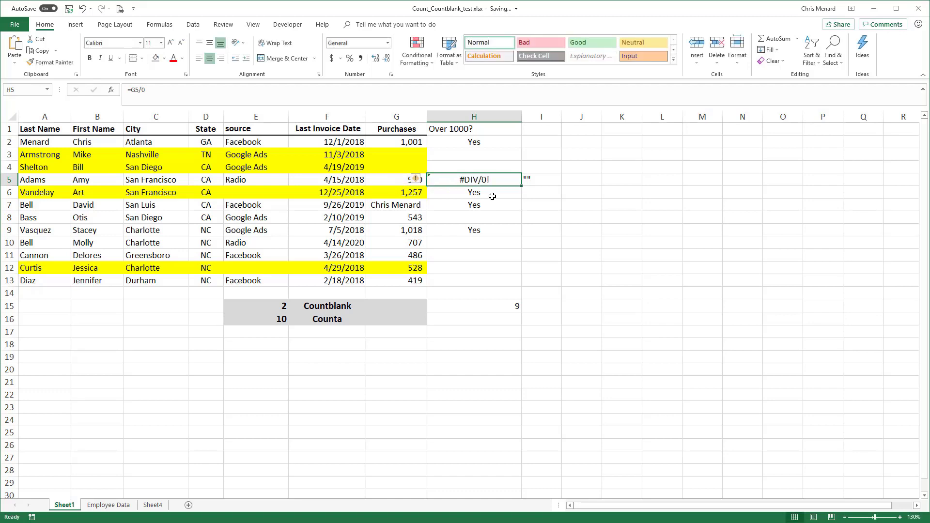
pyautogui.click(502, 302)
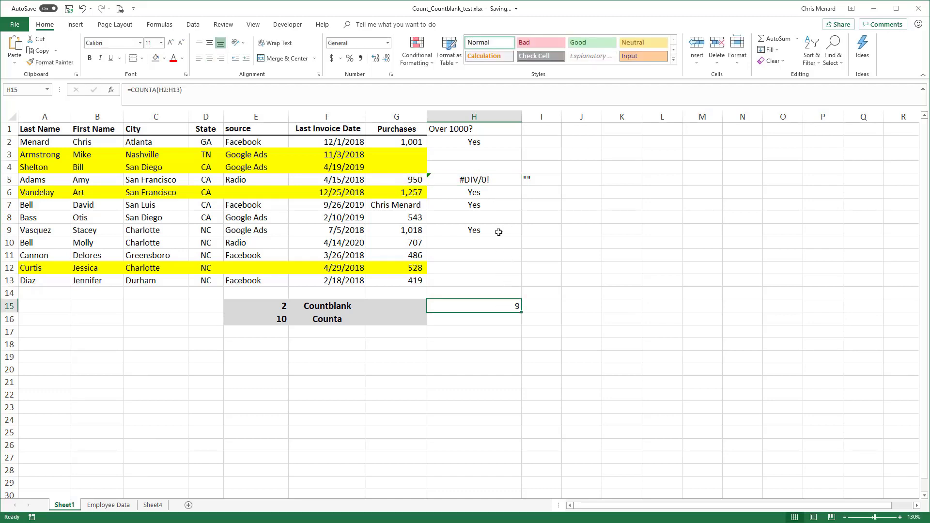
pyautogui.click(496, 181)
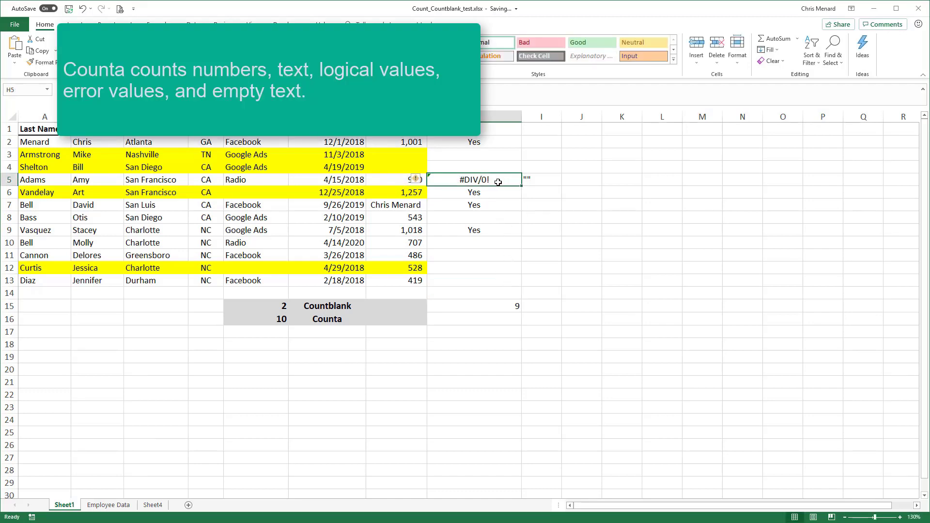
pyautogui.click(488, 307)
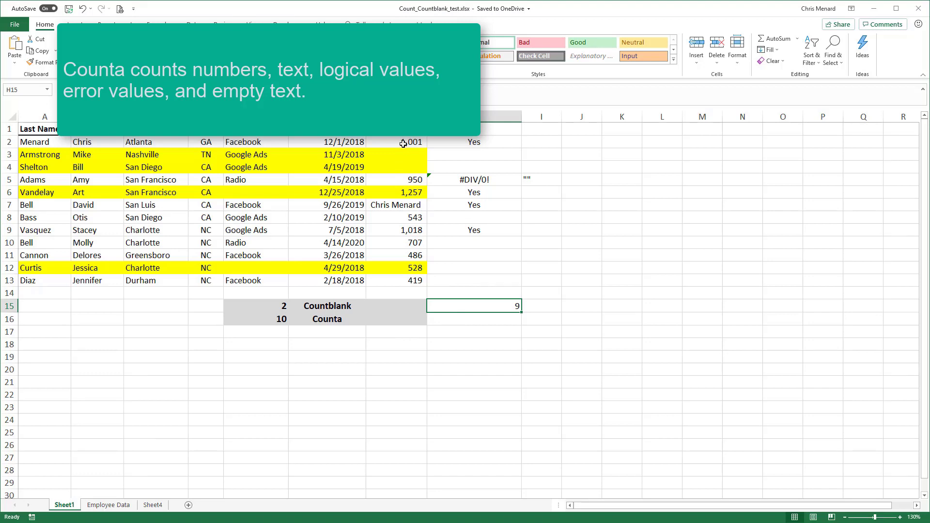
# Enter 500, 400, a name, ABC and 200 into K2:K6
pyautogui.click(623, 150)
pyautogui.write('500')
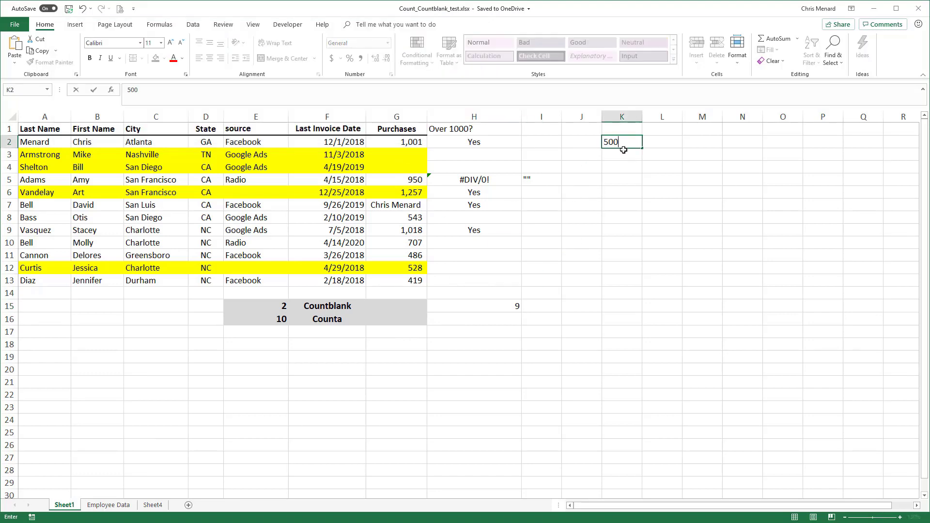
pyautogui.press('Return')
pyautogui.write('400')
pyautogui.press('Return')
pyautogui.write('Chris')
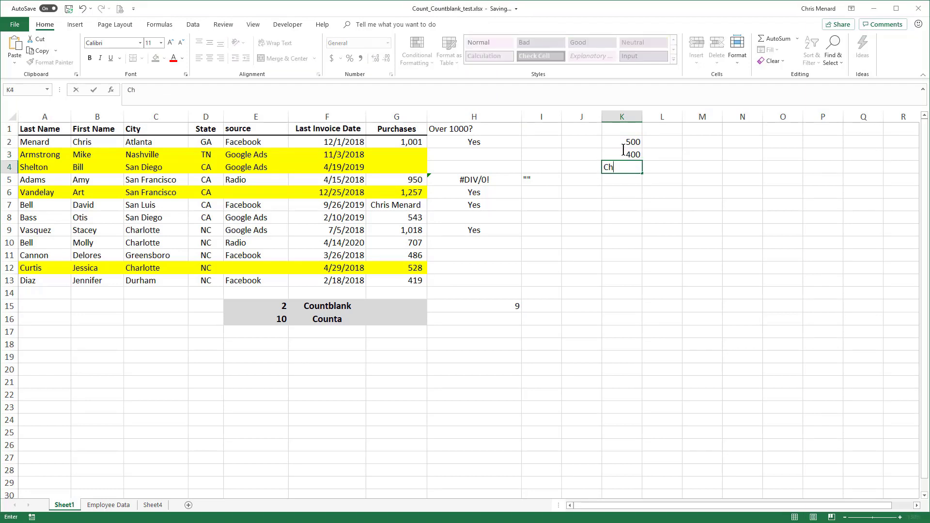
pyautogui.press('Return')
pyautogui.write('ABC')
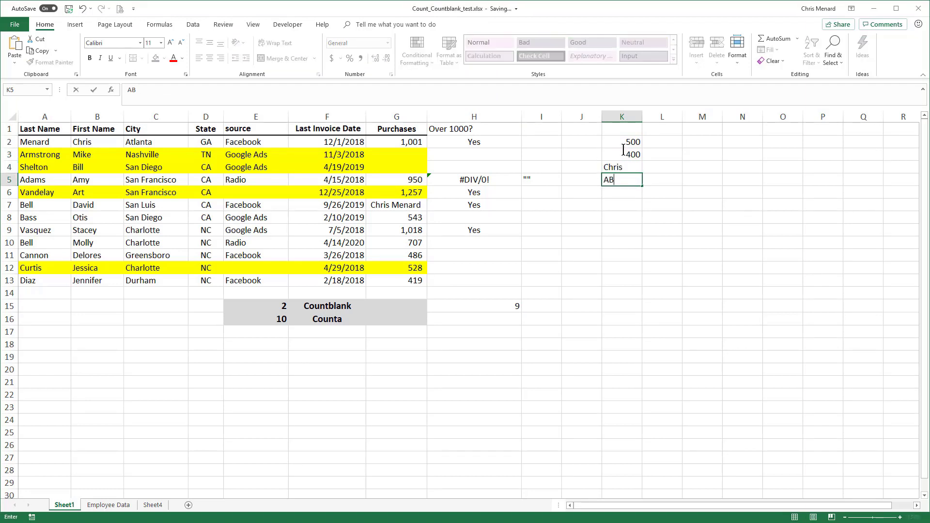
pyautogui.press('Return')
pyautogui.write('200')
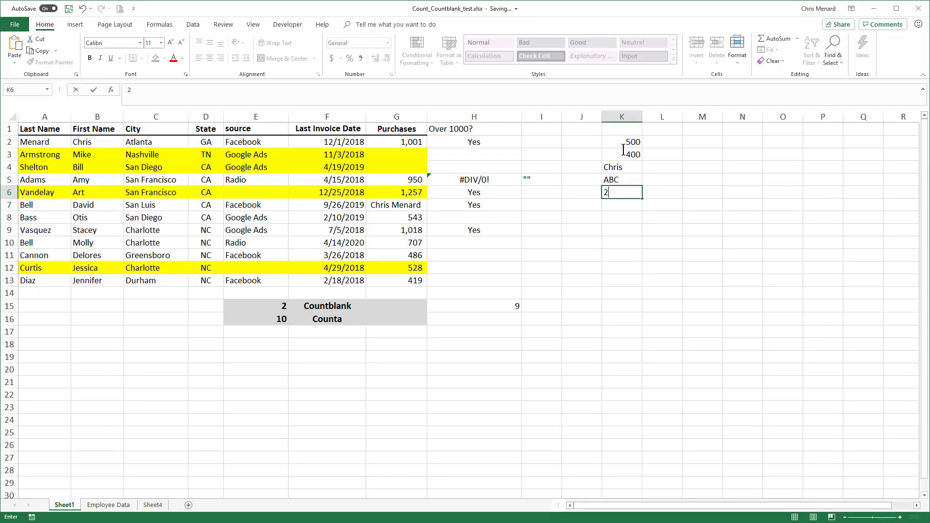
pyautogui.press('Return')
# Enter =COUNTA(K2:K6) in K10, returning 5
pyautogui.press('Down')
pyautogui.press('Down')
pyautogui.press('Down')
pyautogui.write('=counta')
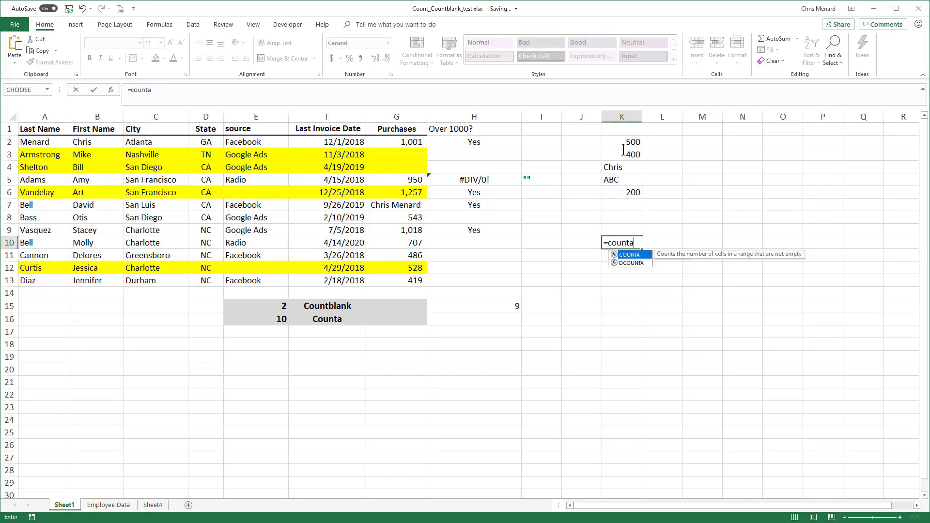
pyautogui.press('Tab')
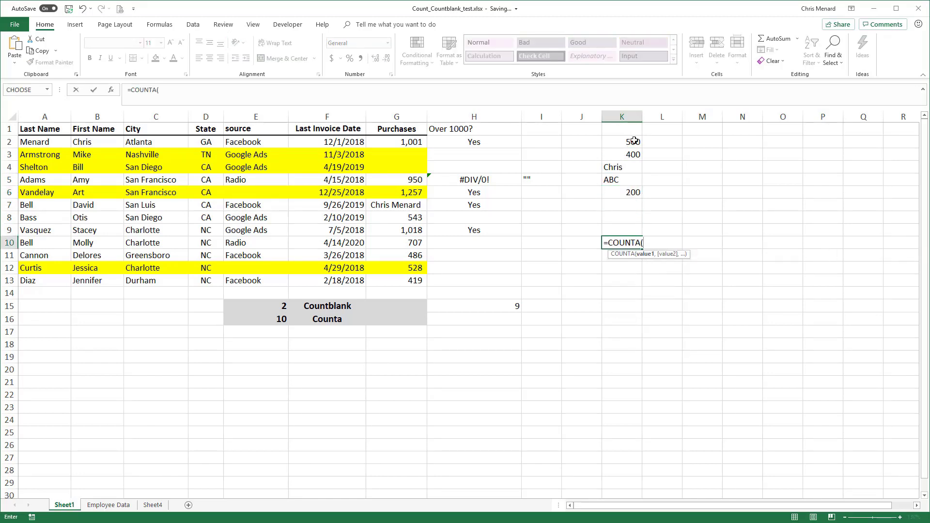
pyautogui.moveTo(623, 177); pyautogui.dragTo(653, 196)
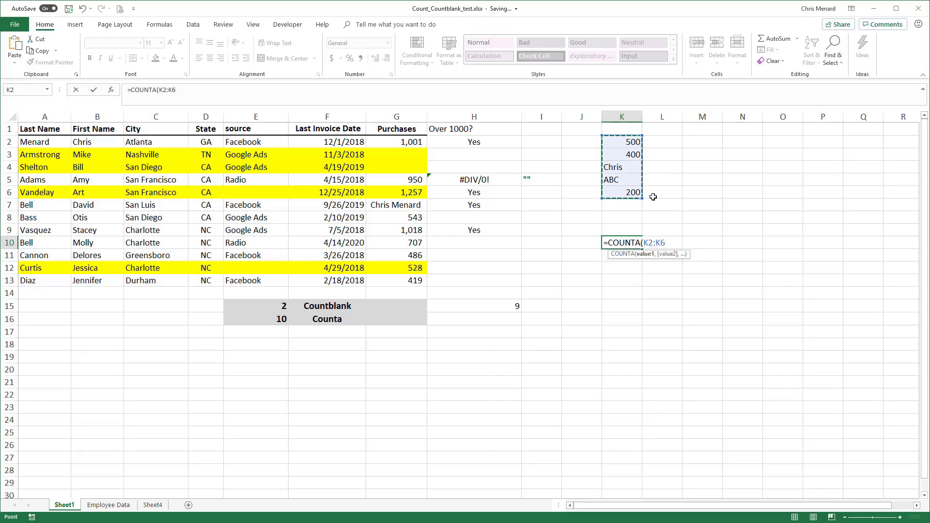
pyautogui.hotkey('ctrl', 'Return')
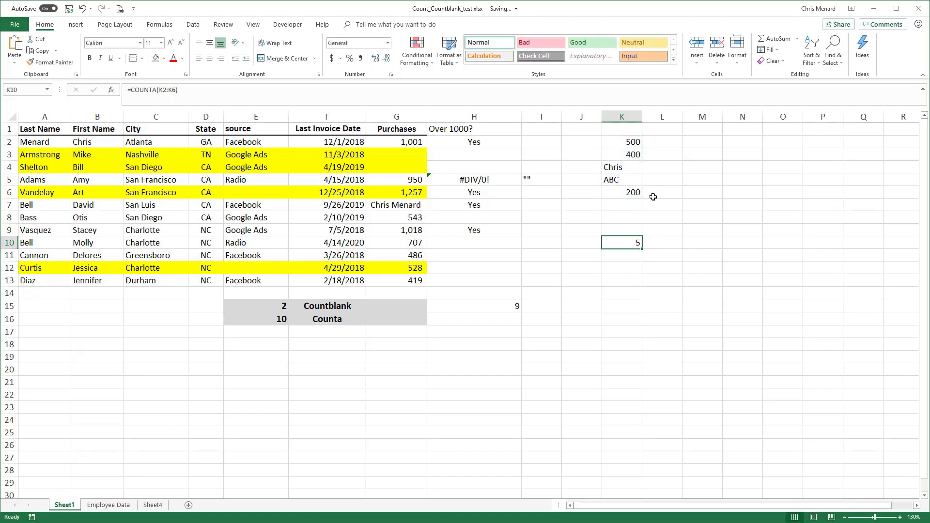
# Enter =COUNT(K2:K6) in K11, returning 3 numeric values
pyautogui.press('Down')
pyautogui.write('=count')
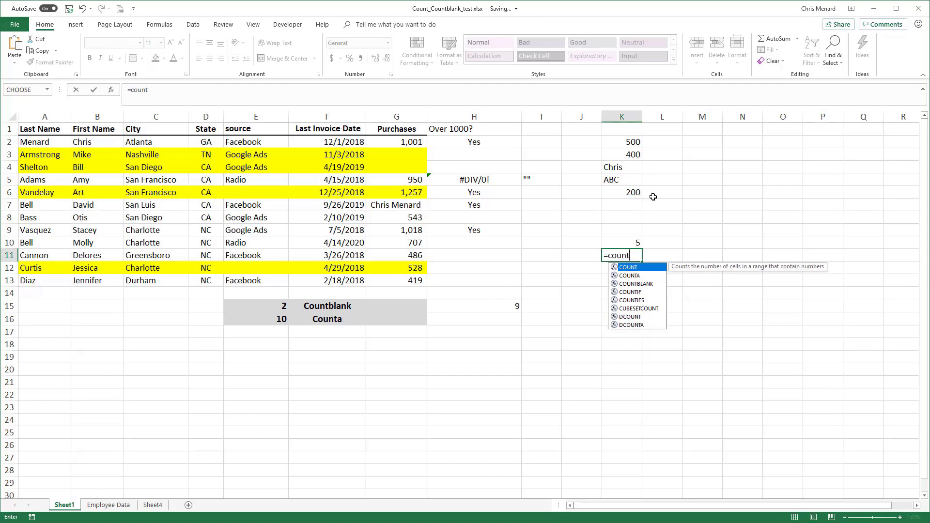
pyautogui.press('Tab')
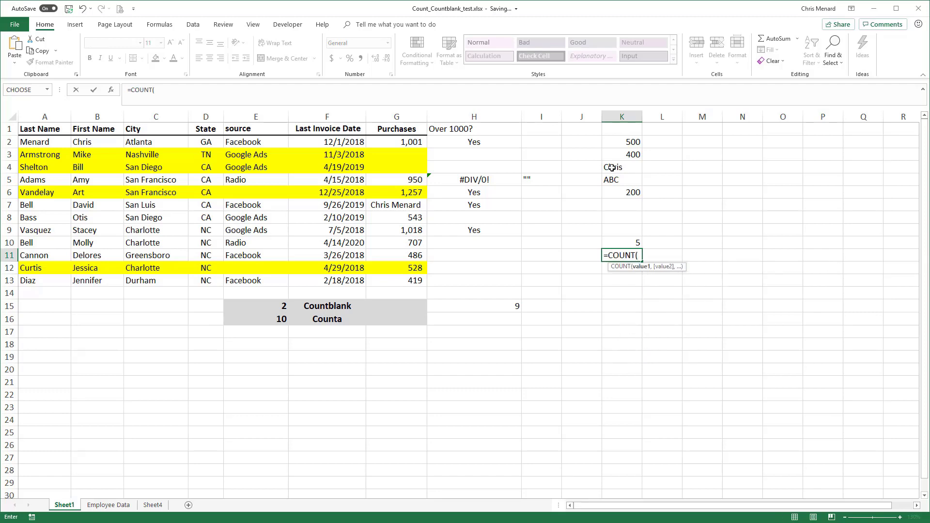
pyautogui.moveTo(622, 145); pyautogui.dragTo(624, 192)
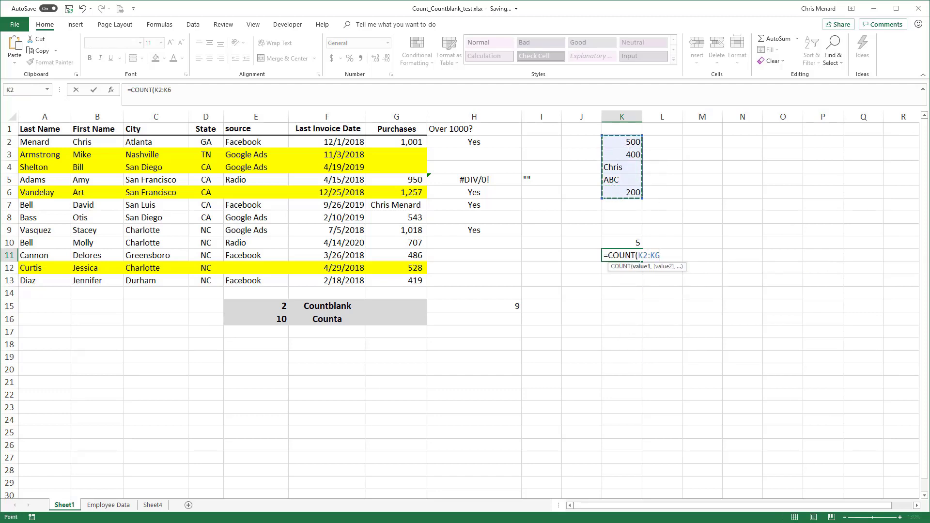
pyautogui.hotkey('ctrl', 'Return')
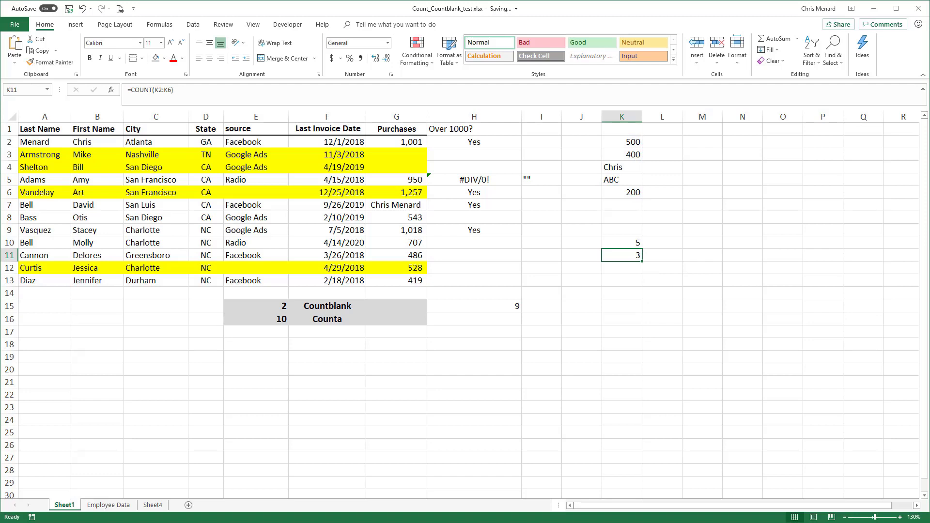
pyautogui.press('Up')
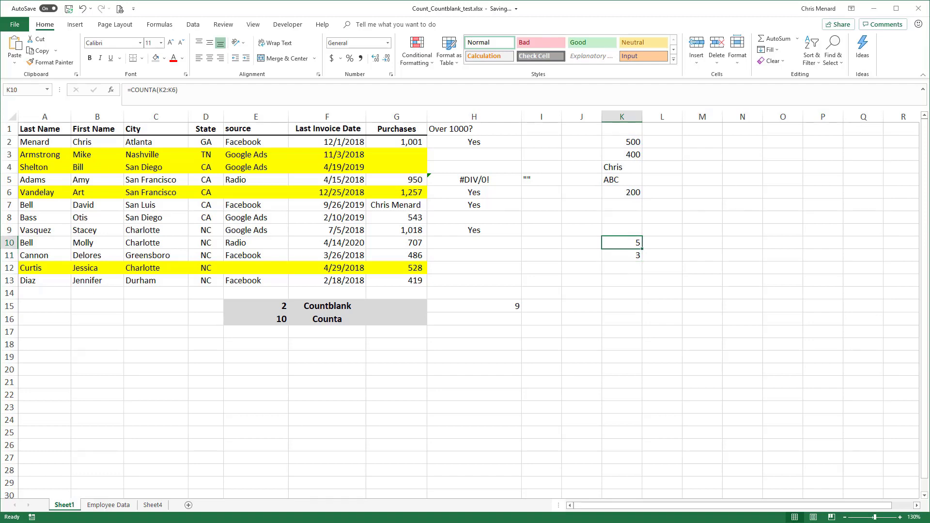
pyautogui.click(622, 256)
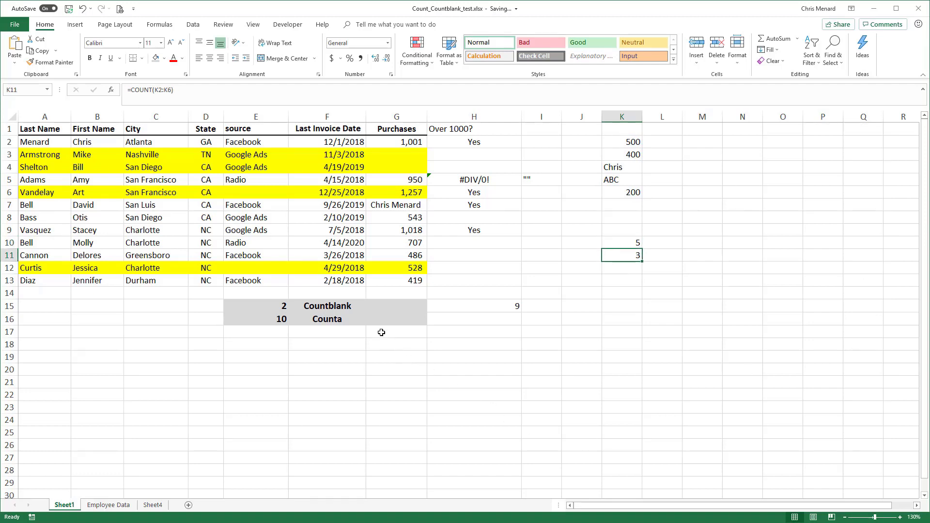
pyautogui.click(344, 309)
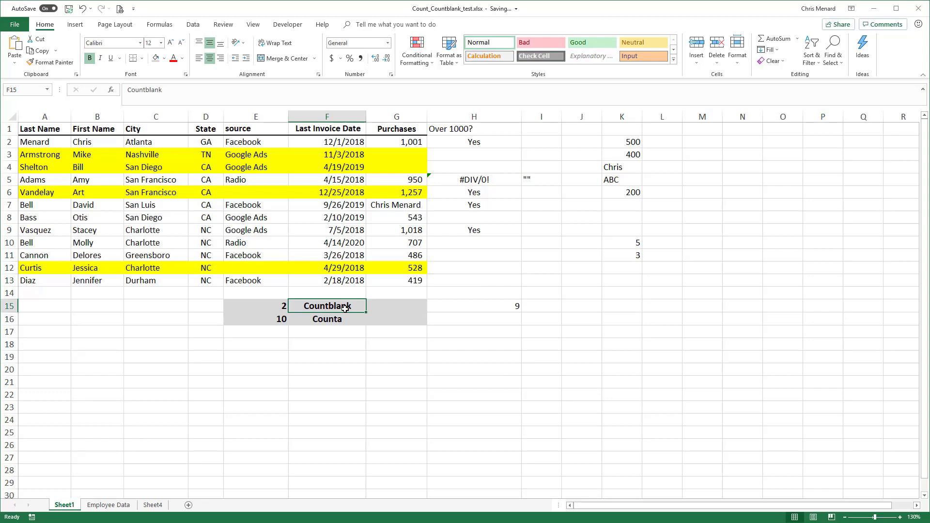